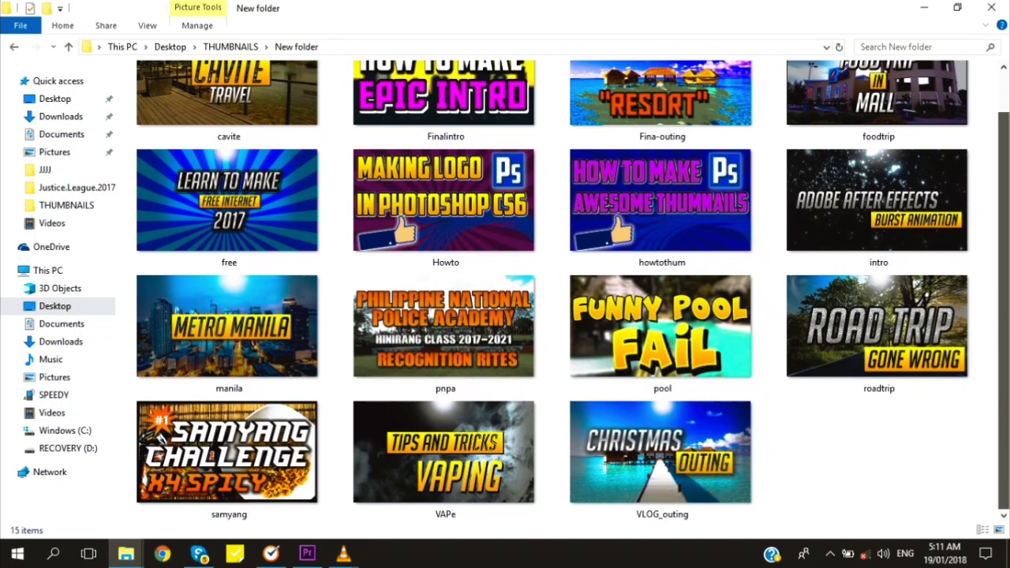
Look through the finished example thumbnails in the New folder inside THUMBNAILS
scroll(553, 292, "up", 1)
scroll(552, 292, "down", 1)
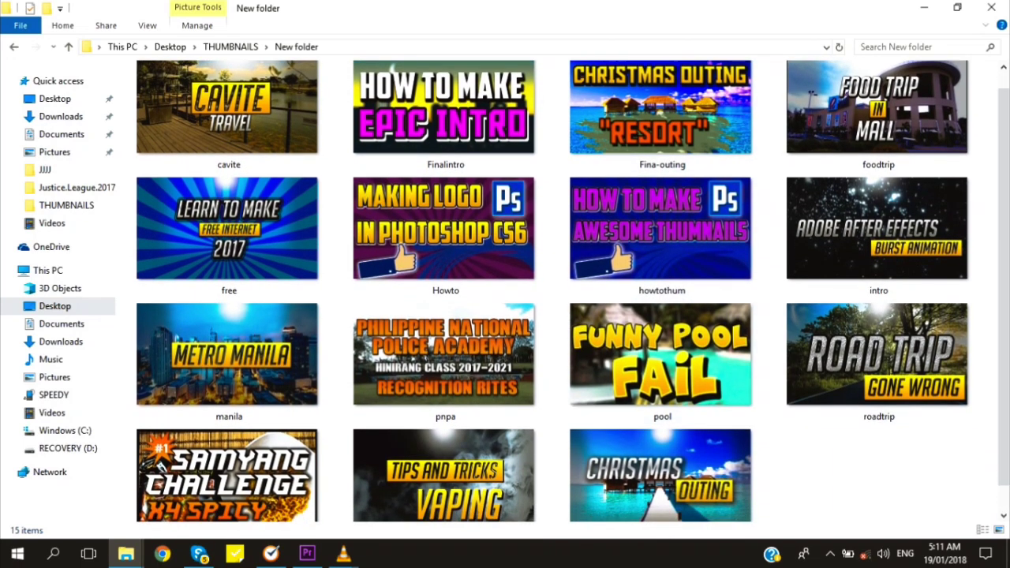
scroll(552, 292, "down", 1)
scroll(553, 292, "up", 1)
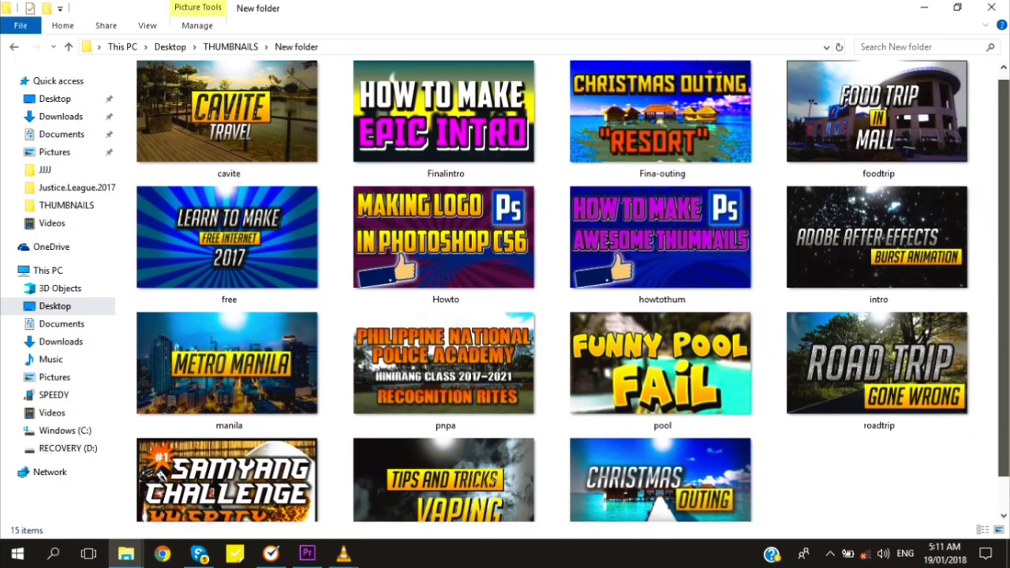
scroll(552, 292, "up", 1)
scroll(552, 292, "down", 1)
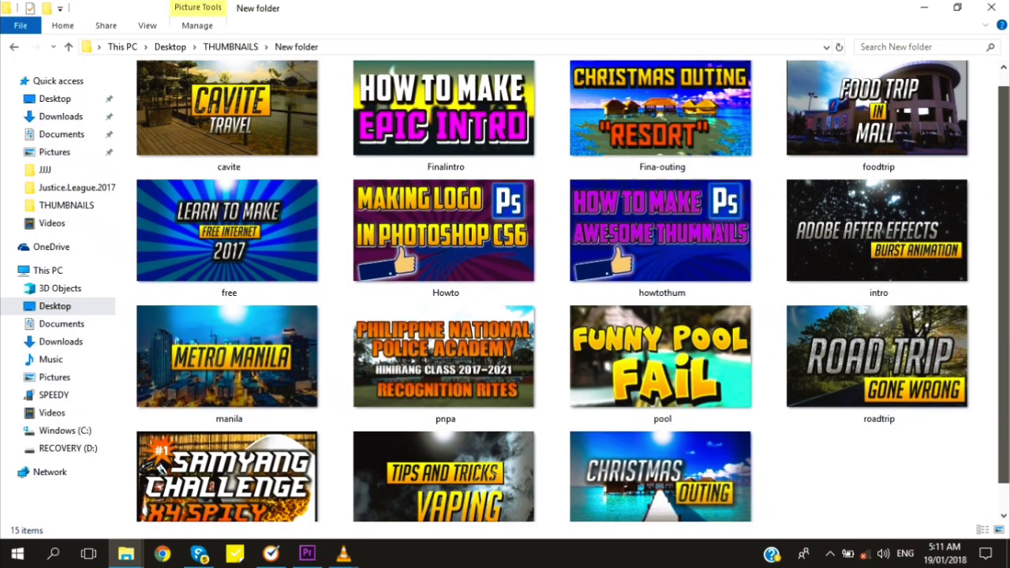
scroll(553, 292, "down", 1)
scroll(552, 292, "up", 1)
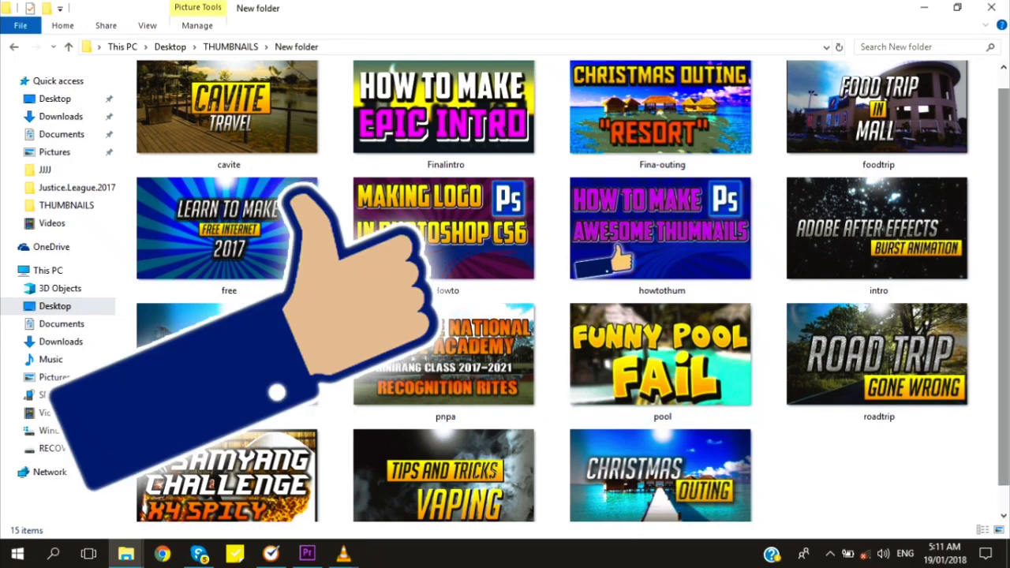
scroll(552, 292, "down", 1)
scroll(553, 292, "up", 1)
scroll(552, 292, "up", 1)
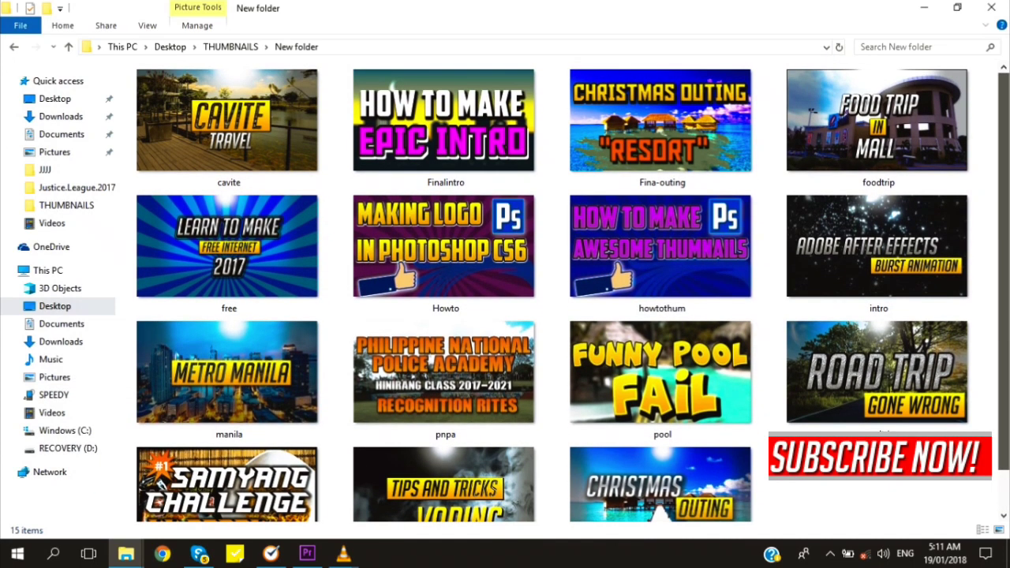
scroll(553, 292, "down", 1)
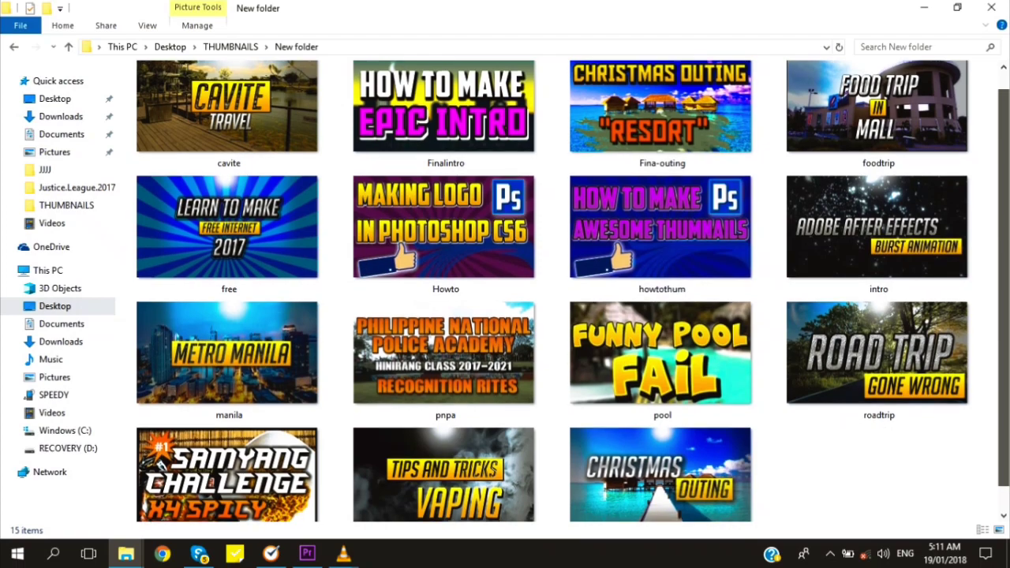
scroll(552, 292, "down", 1)
scroll(552, 292, "up", 1)
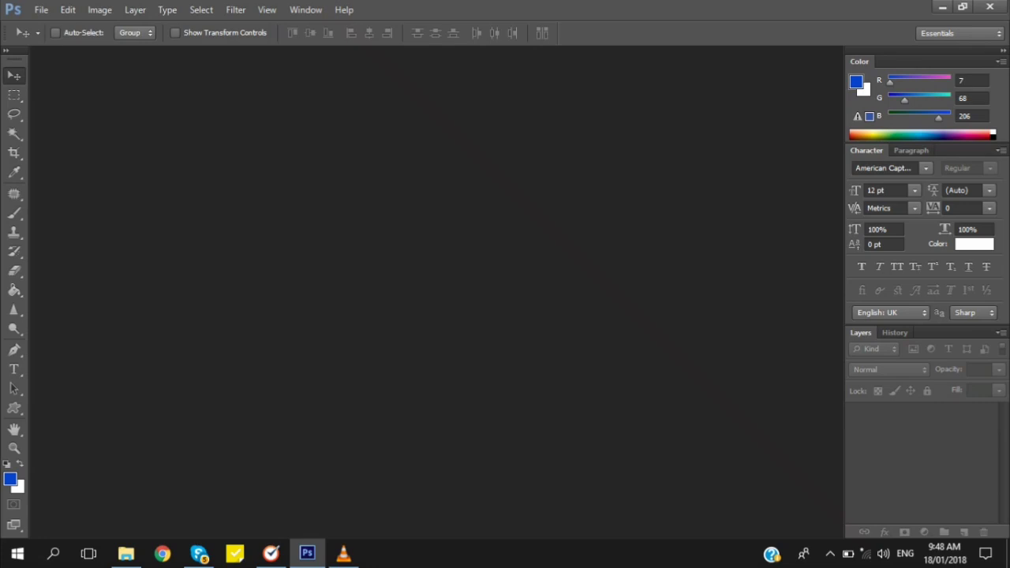
Create a new 1280 x 720 pixel document with the Thumbnails preset and a white background
left_click(41, 10)
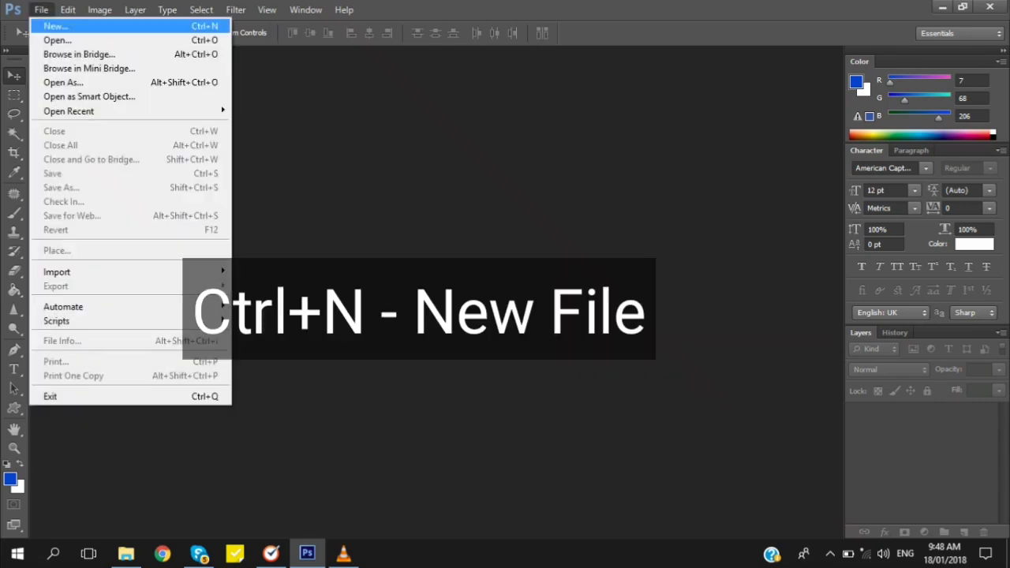
key("Return")
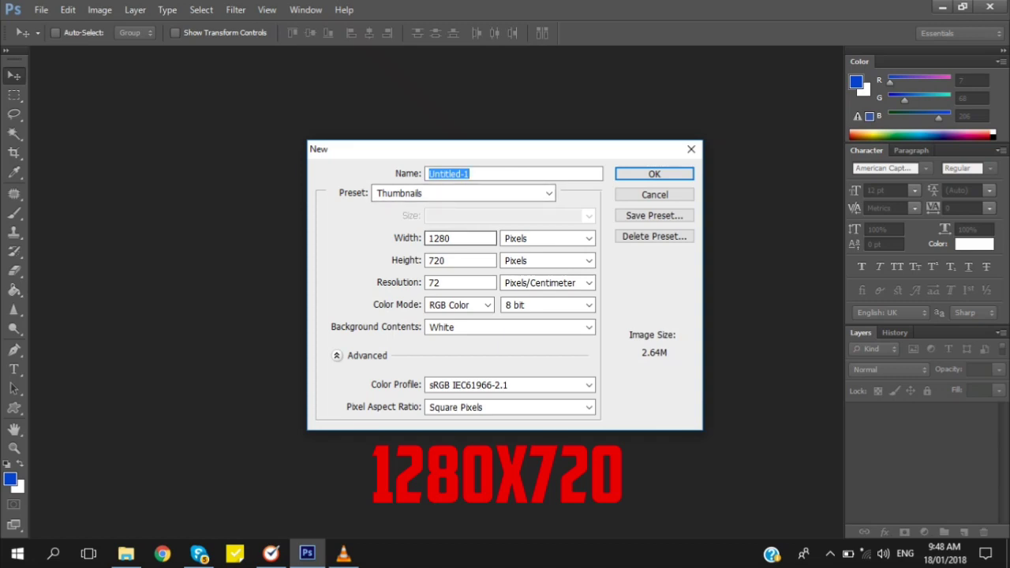
left_click(452, 239)
left_click(448, 260)
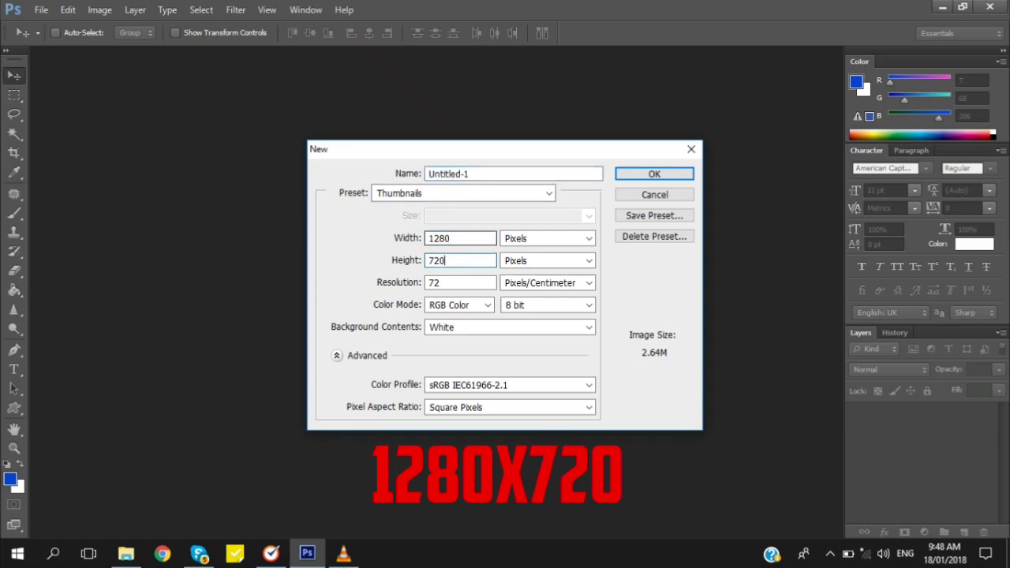
key("Return")
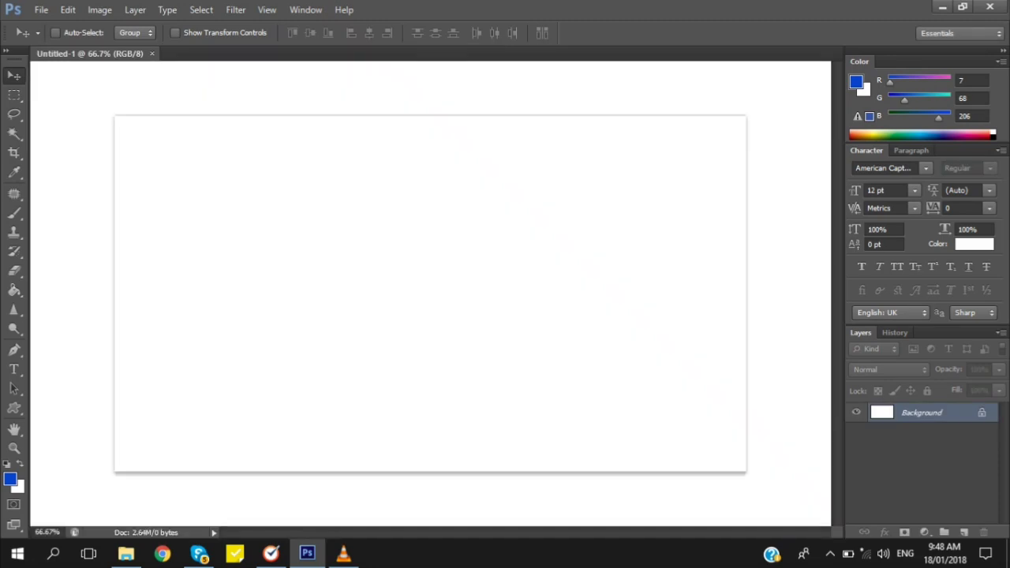
Place the smoke picture 8 from the THUMBNAILS folder onto the canvas and rasterize its layer
mouse_move(127, 553)
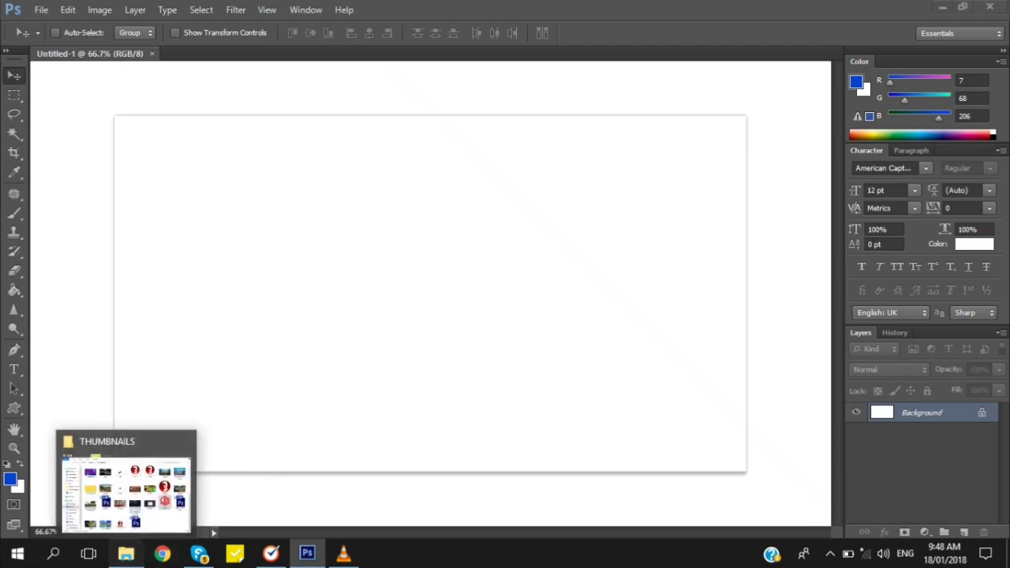
left_click(126, 490)
left_click(500, 249)
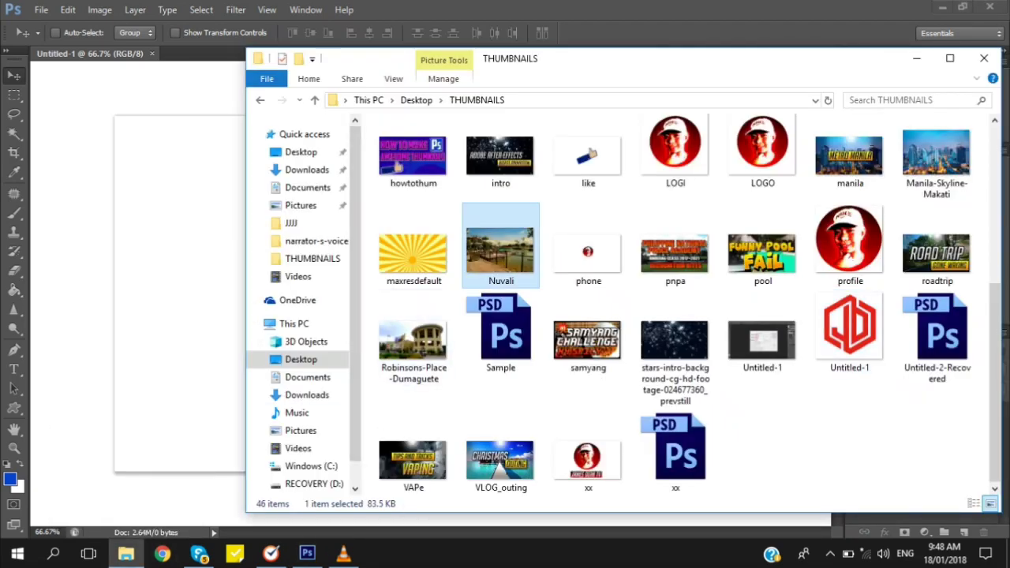
scroll(501, 249, "up", 3)
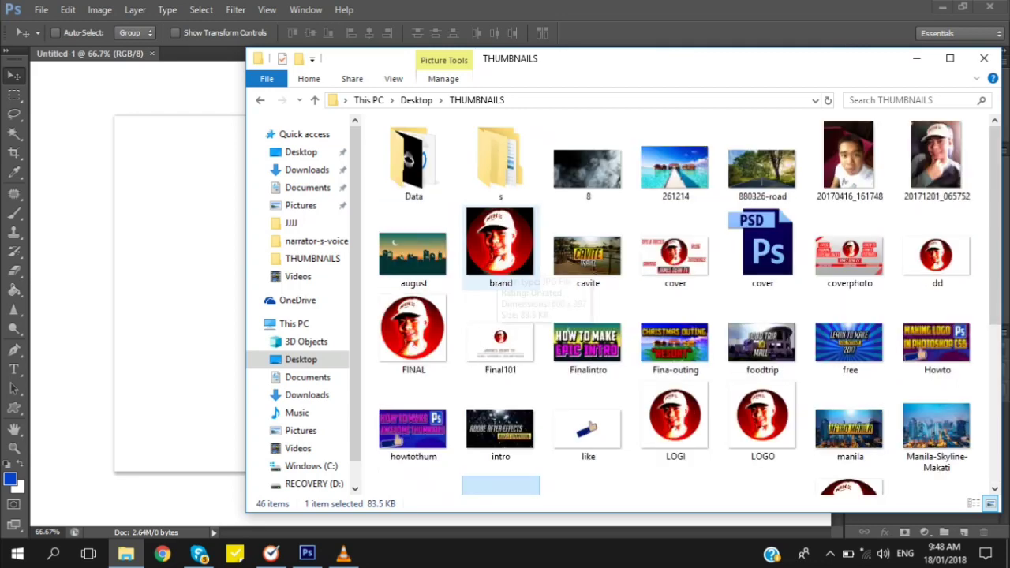
left_click_drag(588, 162, 198, 300)
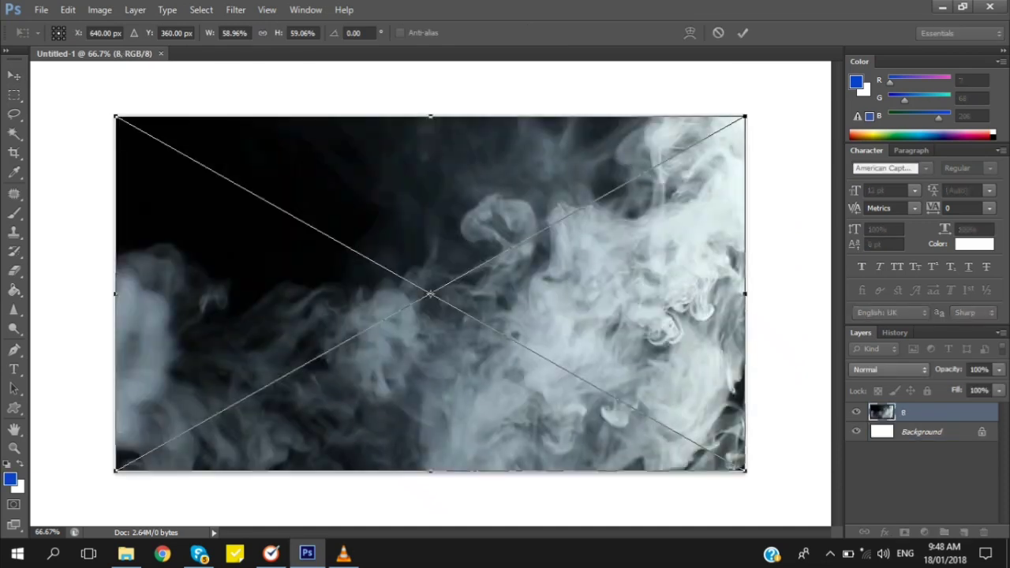
key("Return")
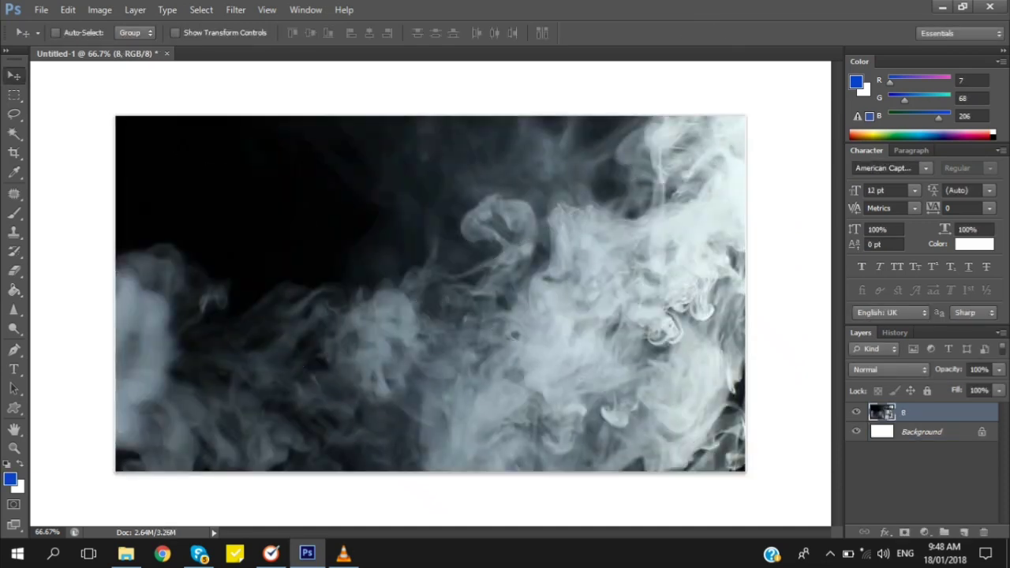
right_click(931, 412)
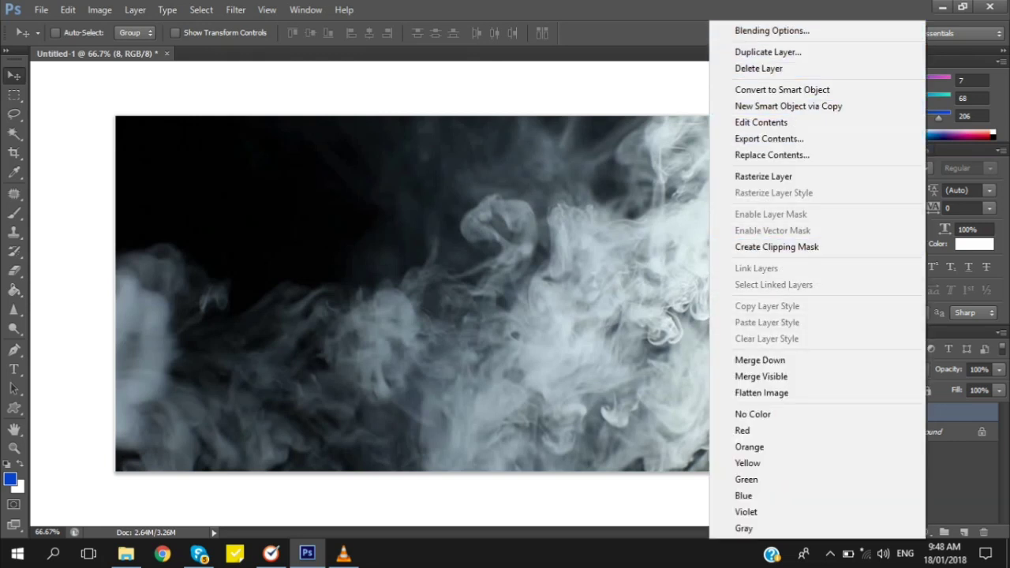
left_click(764, 176)
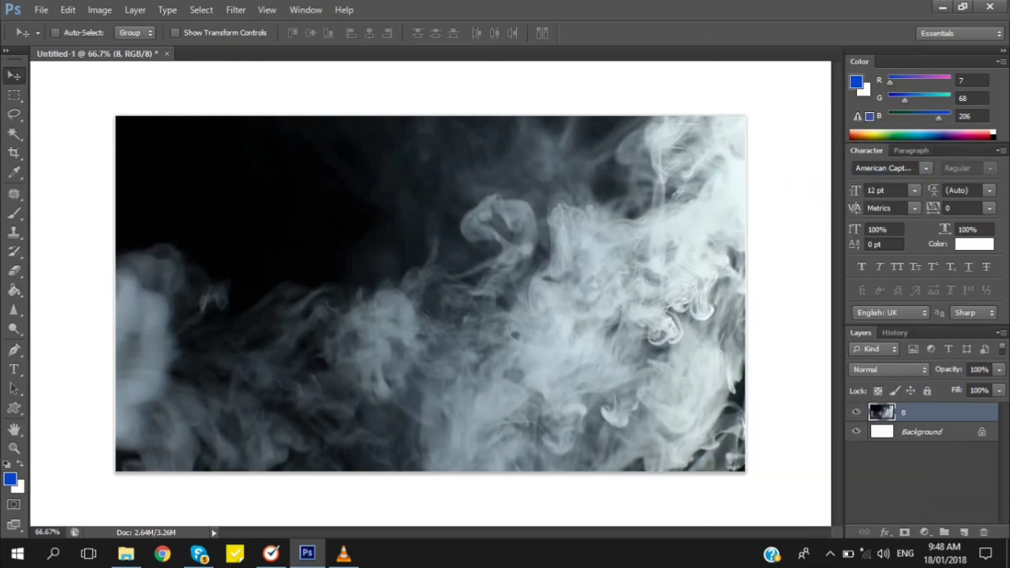
Start a Hue/Saturation adjustment on the smoke layer with Saturation -100 and Lightness +18
key("ctrl+u")
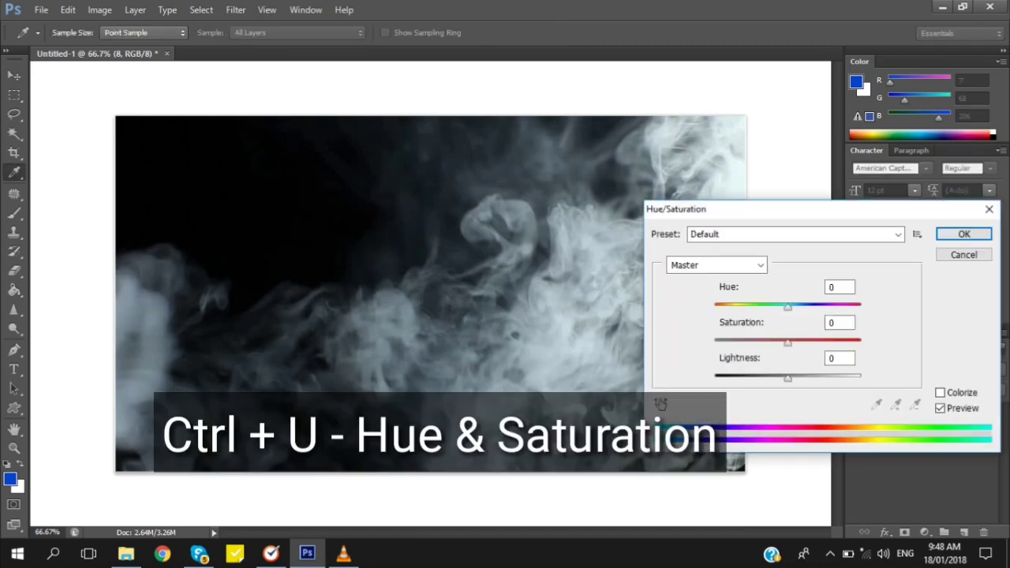
left_click_drag(788, 343, 715, 342)
key("Tab")
key("Up")
key("Up")
key("Up")
key("Up")
key("Up")
key("Up")
key("Up")
key("Up")
key("Up")
key("Up")
key("Up")
key("Up")
key("Up")
key("Up")
key("Up")
key("Up")
key("Up")
key("Up")
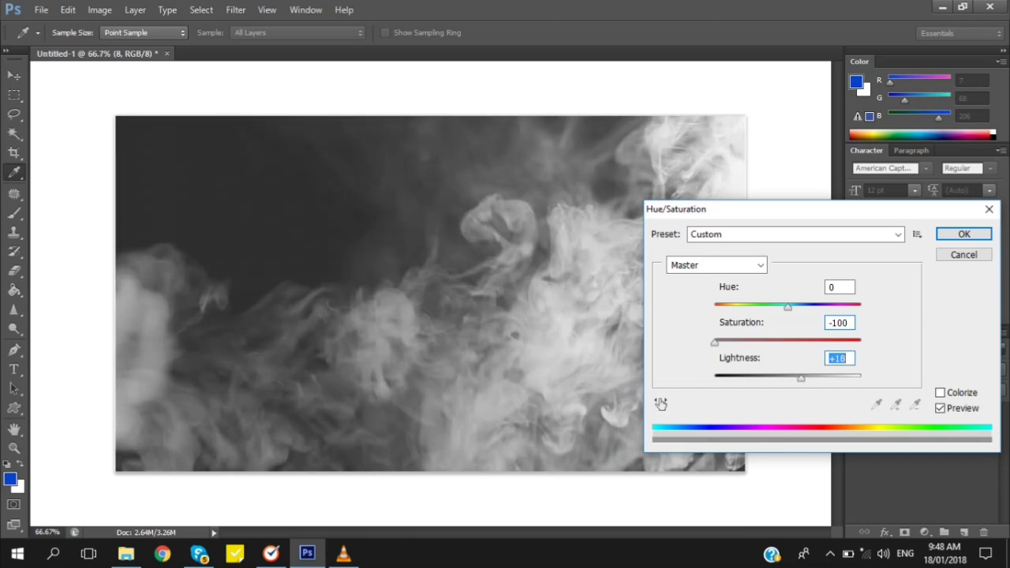
Raise the smoke layer's Saturation to +72
key("shift+Tab")
key("shift+Up")
key("shift+Up")
key("shift+Up")
key("shift+Up")
key("shift+Up")
key("shift+Up")
key("shift+Up")
key("shift+Up")
key("shift+Up")
key("shift+Up")
key("shift+Up")
key("shift+Up")
key("shift+Up")
key("shift+Up")
key("shift+Up")
key("shift+Up")
key("shift+Up")
key("shift+Up")
key("shift+Up")
key("shift+Up")
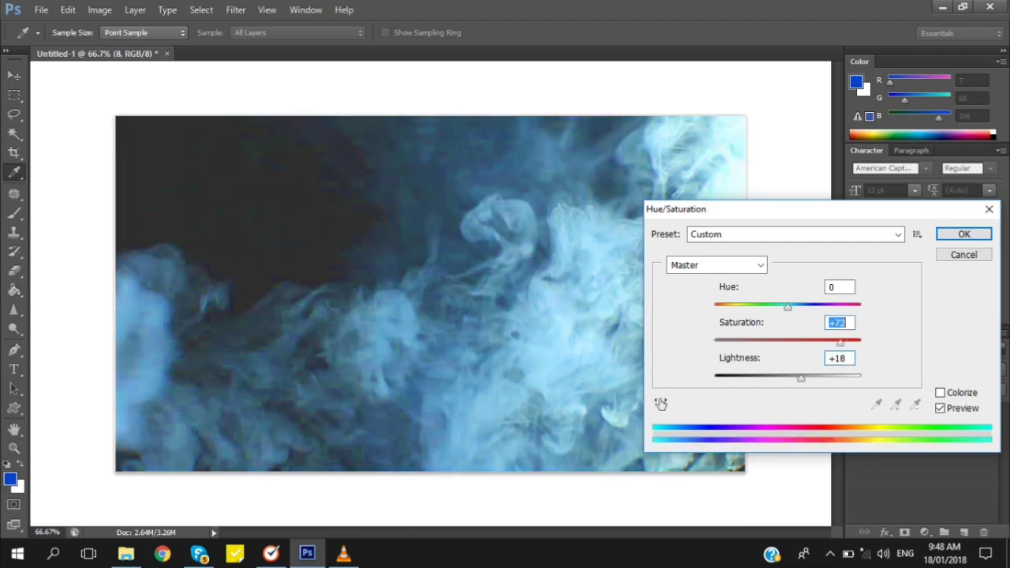
Set the smoke layer's Hue to +19 and reduce its Saturation to -14
mouse_move(788, 306)
left_mouse_down()
mouse_move(834, 307)
mouse_move(766, 307)
mouse_move(802, 307)
left_mouse_up()
left_click(802, 343)
key("shift+Down")
key("shift+Down")
key("shift+Down")
key("shift+Down")
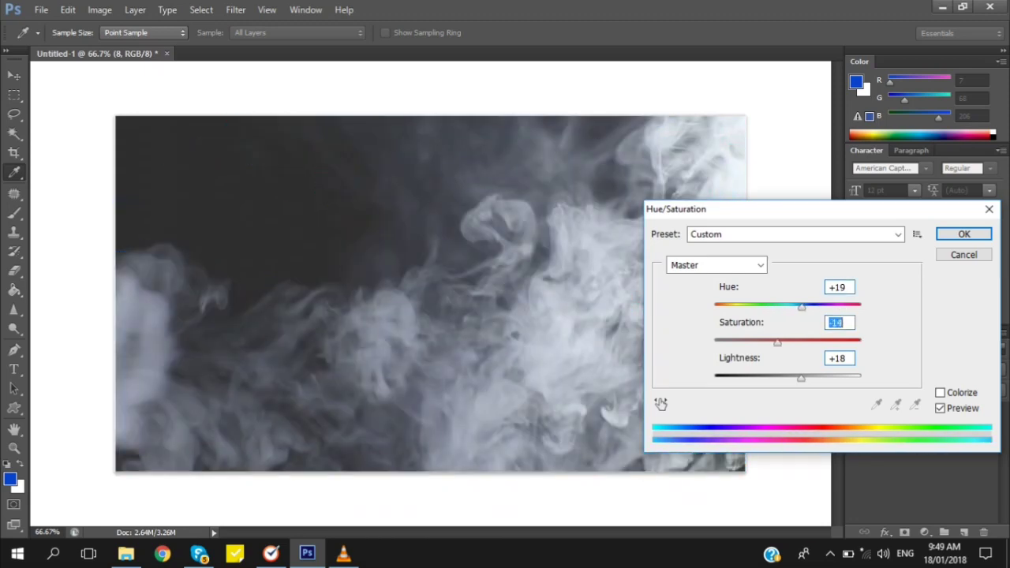
Darken the smoke layer with Lightness -37, using Hue -32 and Saturation -21
key("shift+Tab")
key("shift+Down")
key("shift+Down")
key("shift+Down")
key("shift+Down")
key("shift+Down")
key("shift+Down")
key("shift+Down")
key("shift+Down")
key("shift+Down")
key("shift+Down")
key("shift+Down")
key("shift+Down")
key("Down")
key("Down")
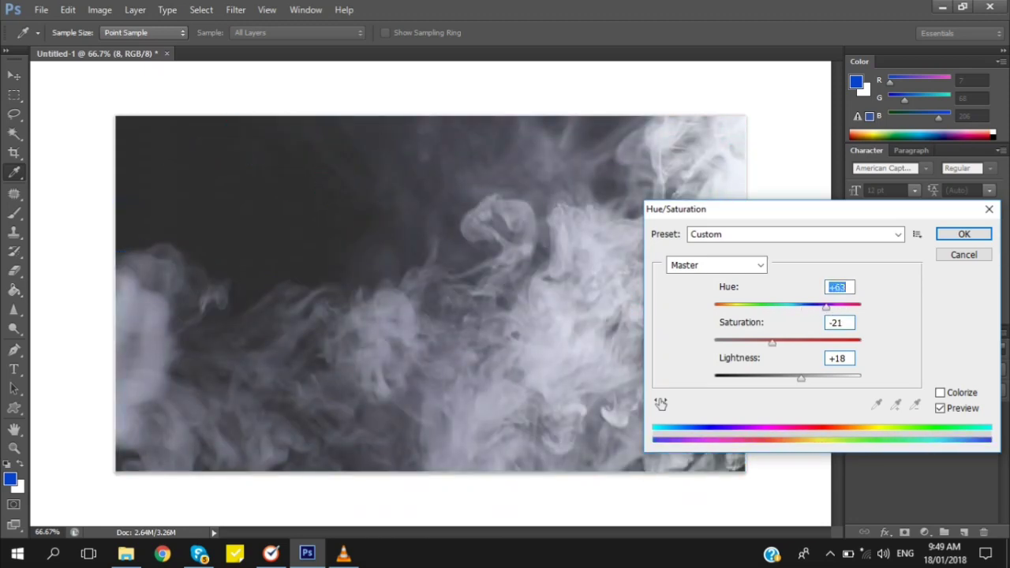
left_click_drag(737, 307, 764, 307)
left_click_drag(801, 378, 761, 378)
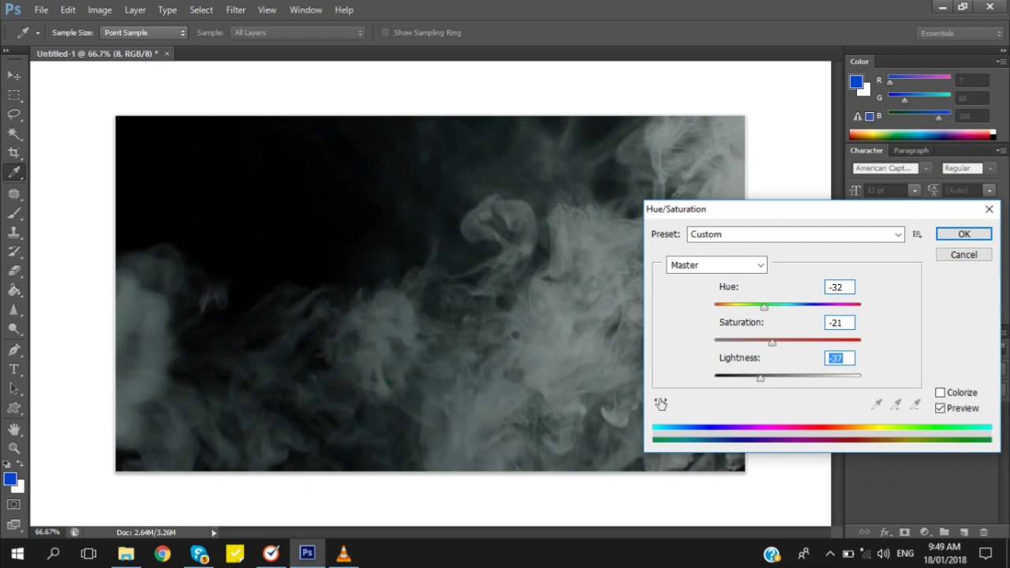
Try a Saturation of -55 and a Hue of +133 on the smoke layer
mouse_move(772, 342)
left_mouse_down()
mouse_move(860, 342)
mouse_move(765, 342)
left_mouse_up()
key("shift+Down")
key("shift+Down")
key("Down")
key("Down")
key("Down")
key("Down")
key("Down")
key("shift+Tab")
key("shift+Down")
key("shift+Down")
key("shift+Down")
key("shift+Down")
key("shift+Down")
key("shift+Down")
key("shift+Down")
key("shift+Down")
key("shift+Down")
key("shift+Down")
key("shift+Down")
key("Down")
key("Down")
key("Down")
key("Down")
key("Down")
key("Down")
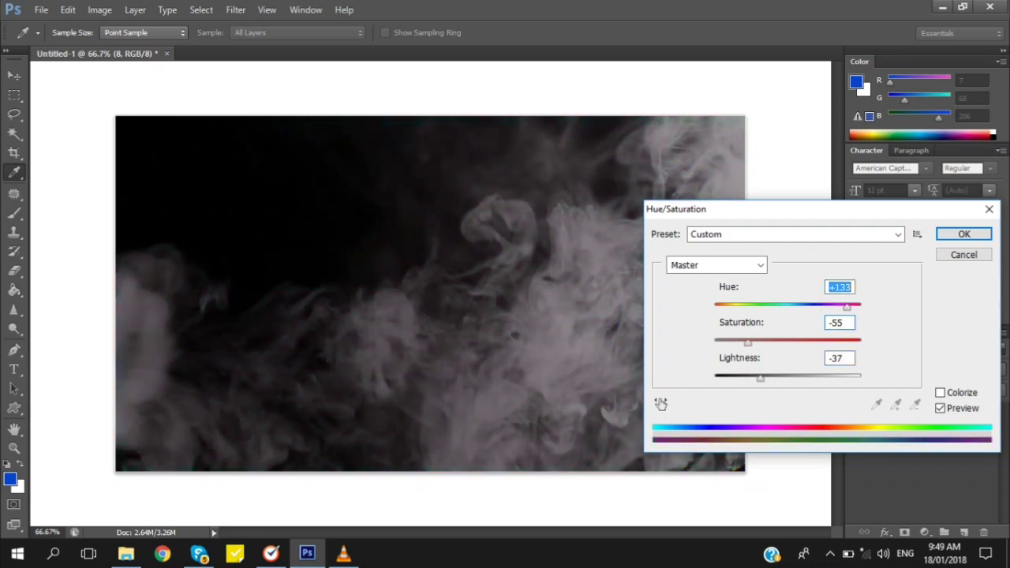
Set the smoke layer's Hue to -3
key("shift+Up")
key("shift+Up")
key("shift+Up")
key("shift+Up")
key("shift+Up")
key("shift+Up")
key("shift+Up")
key("shift+Up")
key("shift+Up")
key("shift+Up")
key("shift+Up")
key("shift+Up")
key("shift+Up")
key("shift+Up")
key("Up")
key("Up")
key("Up")
key("Up")
key("Up")
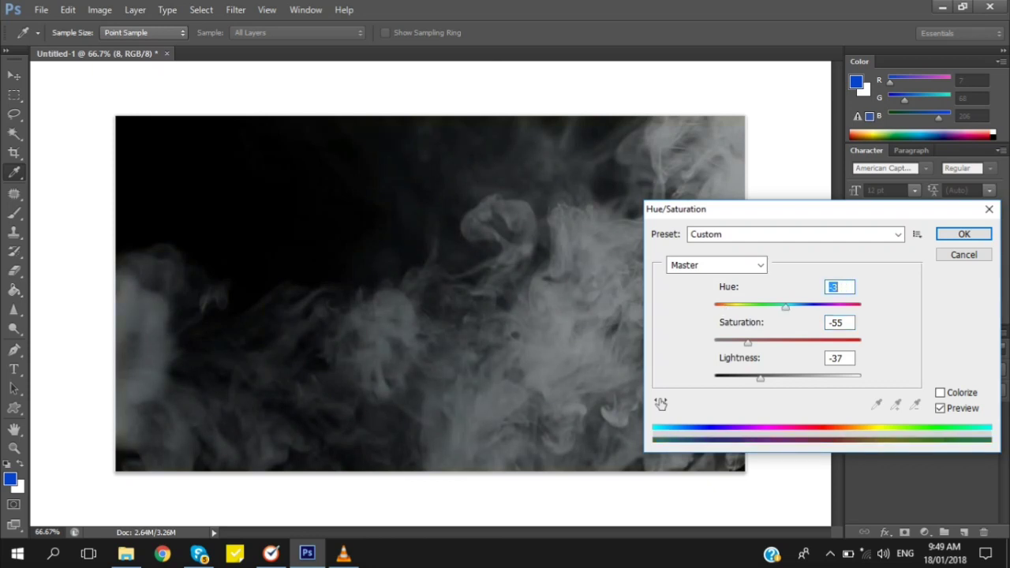
Intensify the smoke's blue colour by setting Saturation to +84
key("Tab")
key("shift+Up")
key("shift+Up")
key("shift+Up")
key("shift+Up")
key("shift+Up")
key("shift+Up")
key("shift+Up")
key("shift+Up")
key("shift+Up")
key("shift+Up")
key("shift+Up")
key("shift+Up")
key("shift+Up")
key("Up")
key("Up")
key("Up")
key("Up")
key("Up")
key("Up")
key("Up")
key("Up")
key("Up")
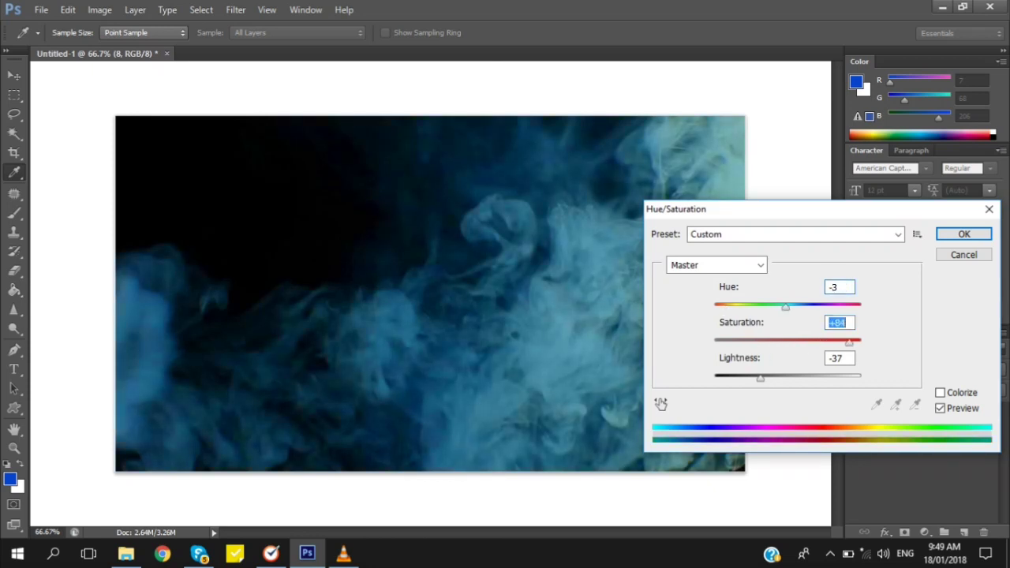
Raise the smoke layer's Saturation to +98
key("shift+Up")
key("Up")
key("Up")
key("Up")
key("Up")
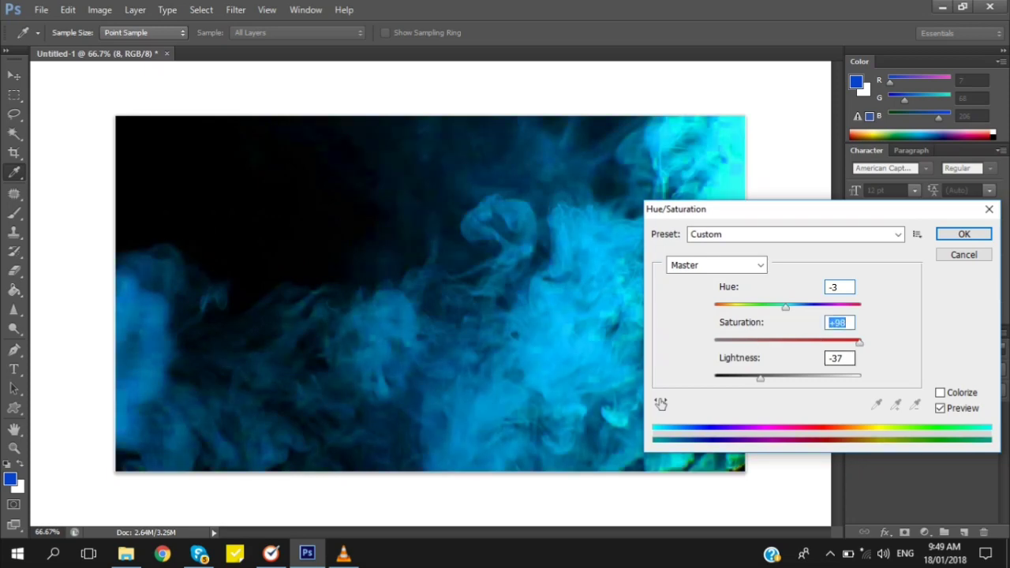
Try a Lightness of -66 on the smoke layer, settle on -45 and apply the Hue/Saturation adjustment
key("Tab")
key("shift+Down")
key("shift+Down")
key("shift+Down")
key("shift+Down")
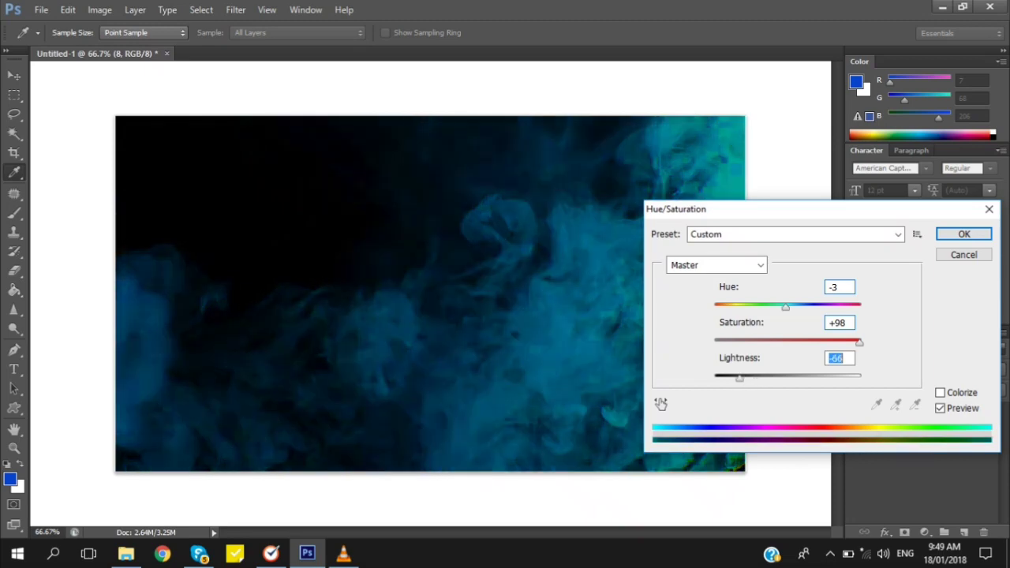
key("shift+Up")
key("shift+Up")
key("shift+Up")
key("Up")
key("Up")
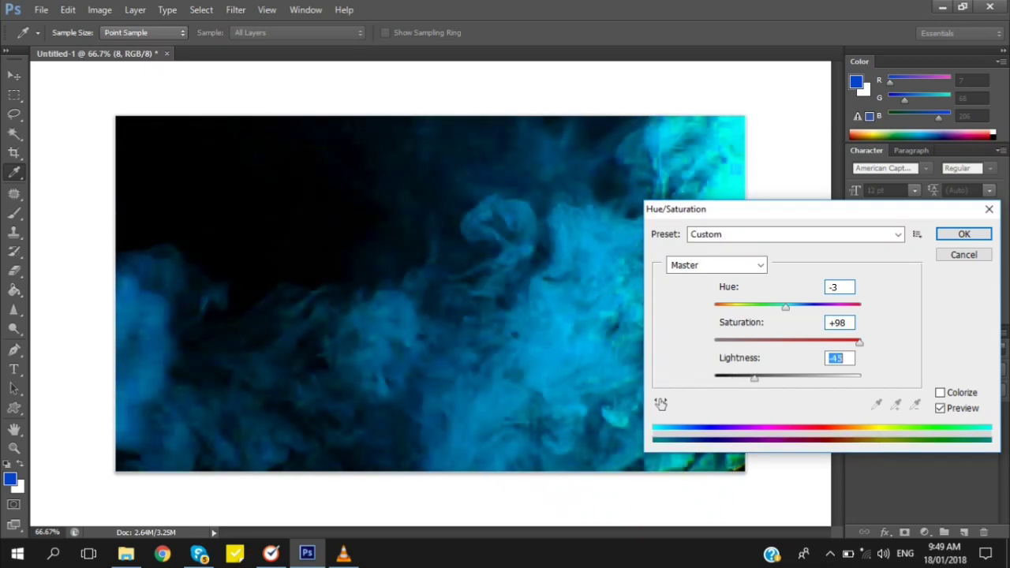
key("Return")
key("ctrl+minus")
key("ctrl+minus")
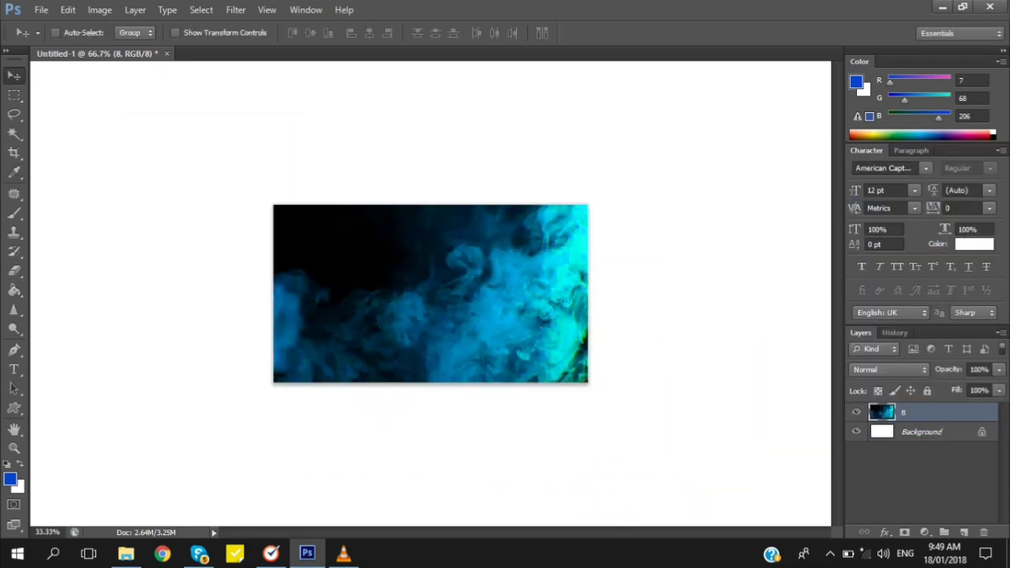
Undo the Hue/Saturation adjustment on the smoke layer
key("ctrl+plus")
scroll(431, 294, "up", 1)
key("ctrl+z")
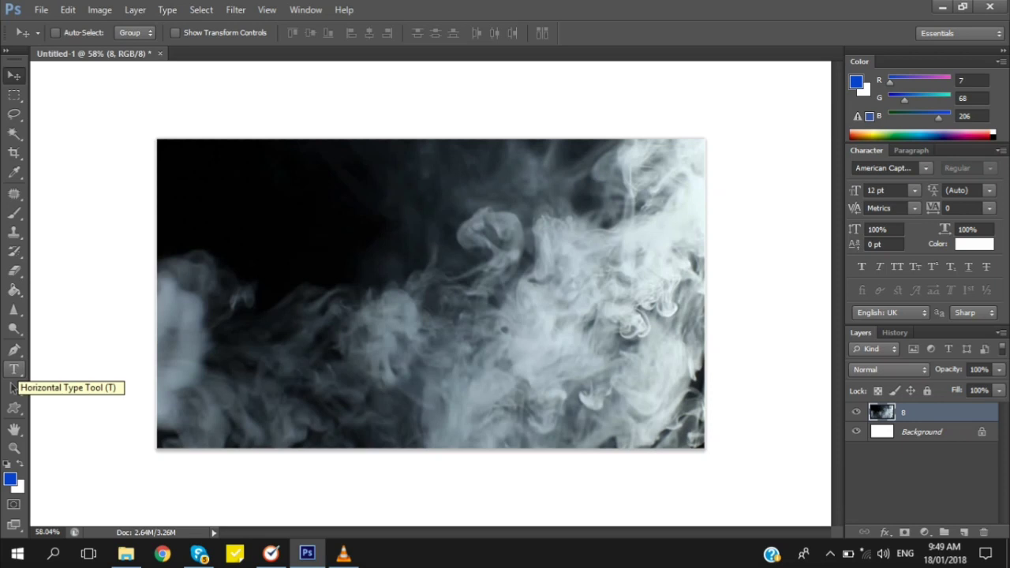
Add the white text "HOW TO CREATE" over the dark upper area of the smoke picture
left_click(14, 370)
left_click(339, 251)
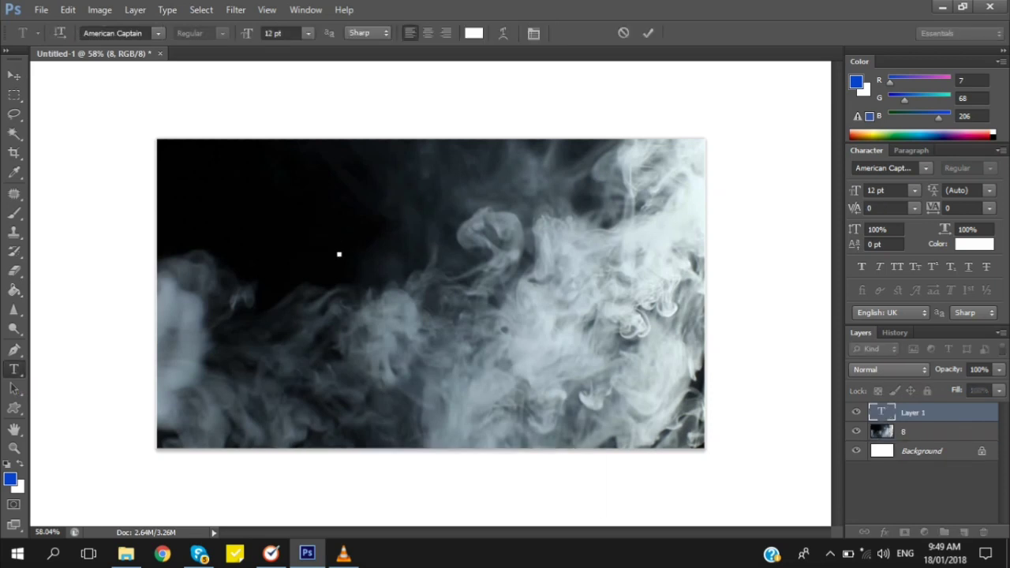
type("HOW TO CREA")
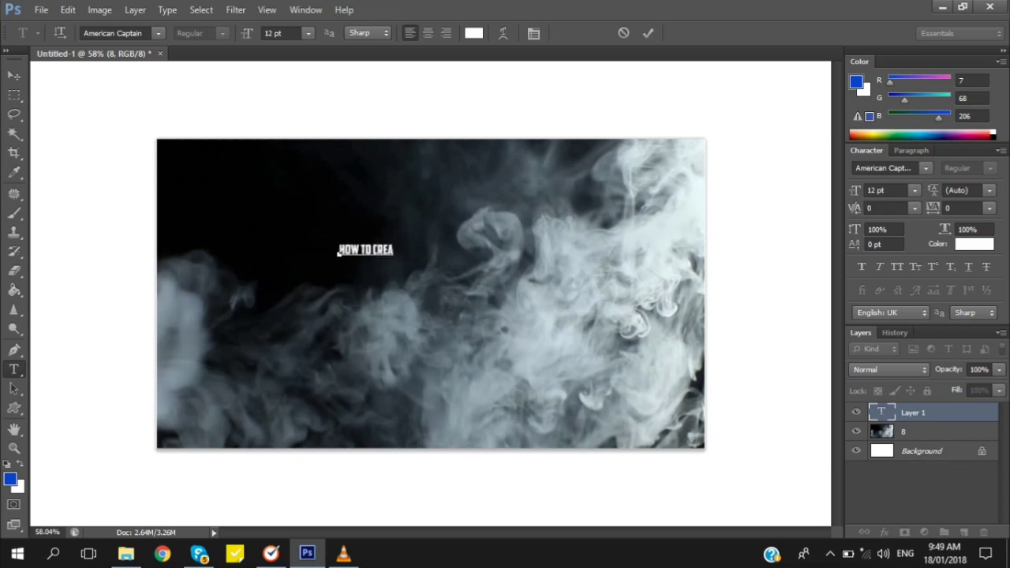
type("TE")
left_click(14, 75)
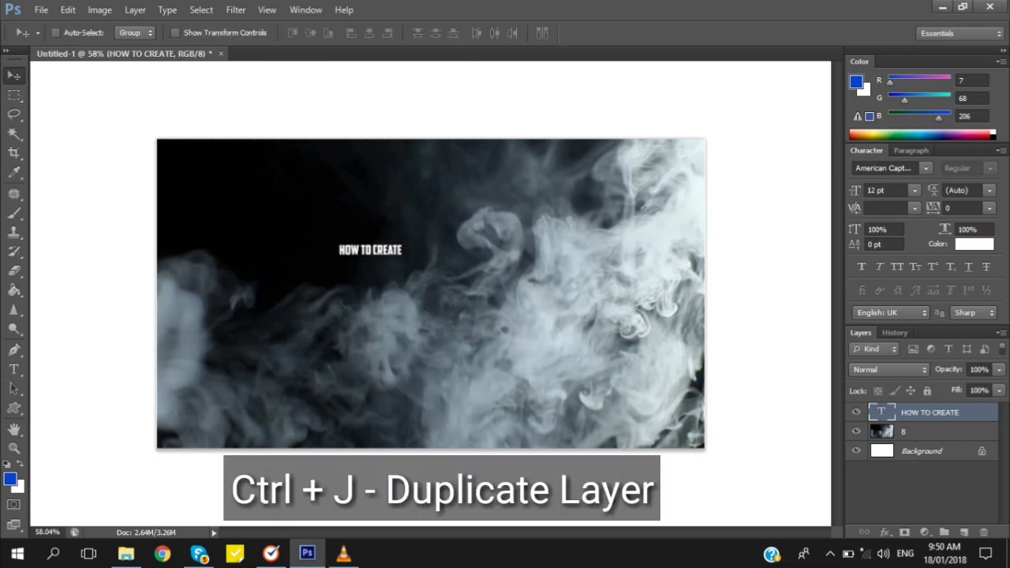
Duplicate the text line just below itself and change the copy's wording to "AWESOME THUMBNAILS"
left_click_drag(374, 248, 374, 269, "alt")
key("t")
left_click(367, 270)
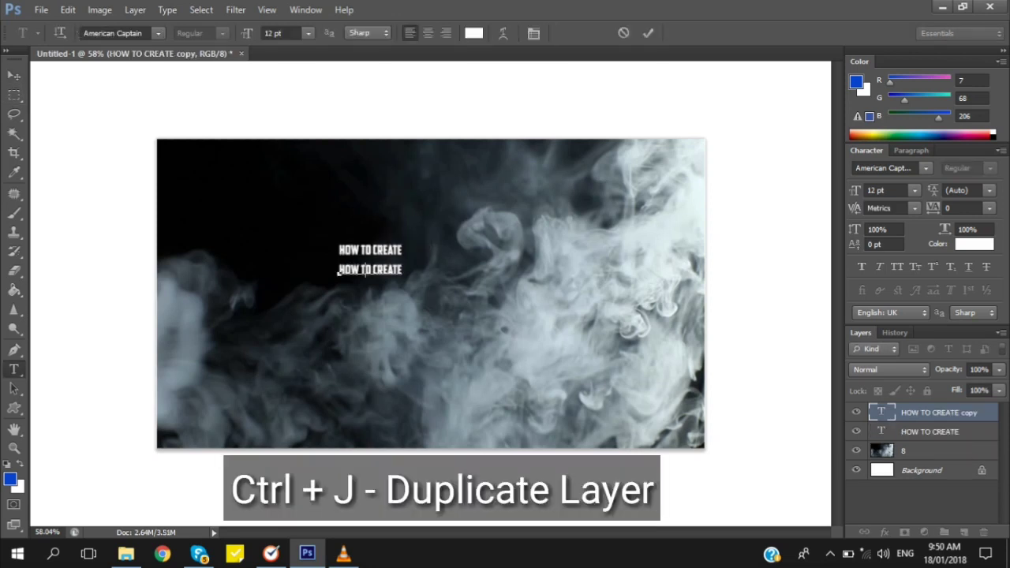
key("ctrl+a")
type("AWE")
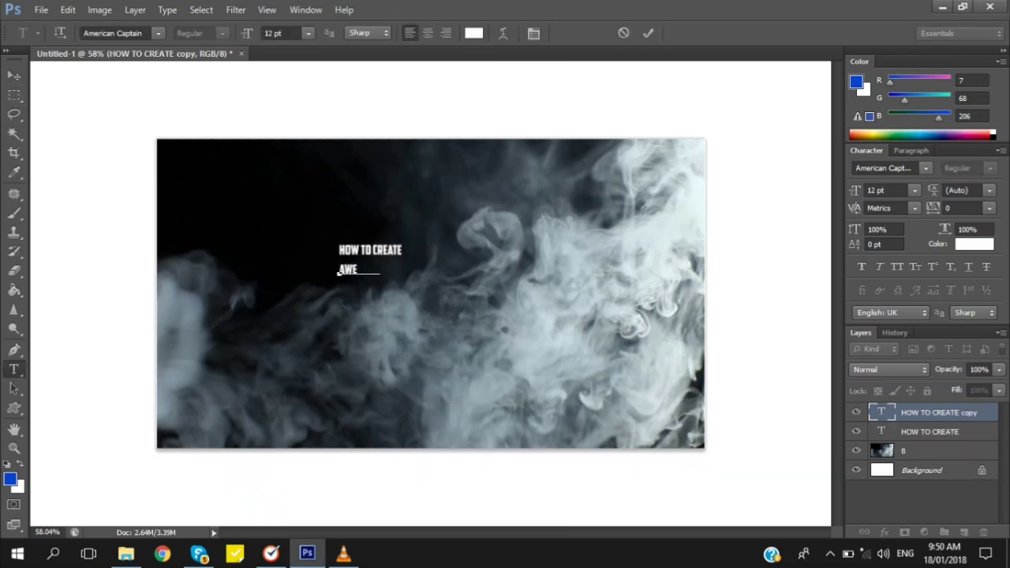
type("SOME THUMB ")
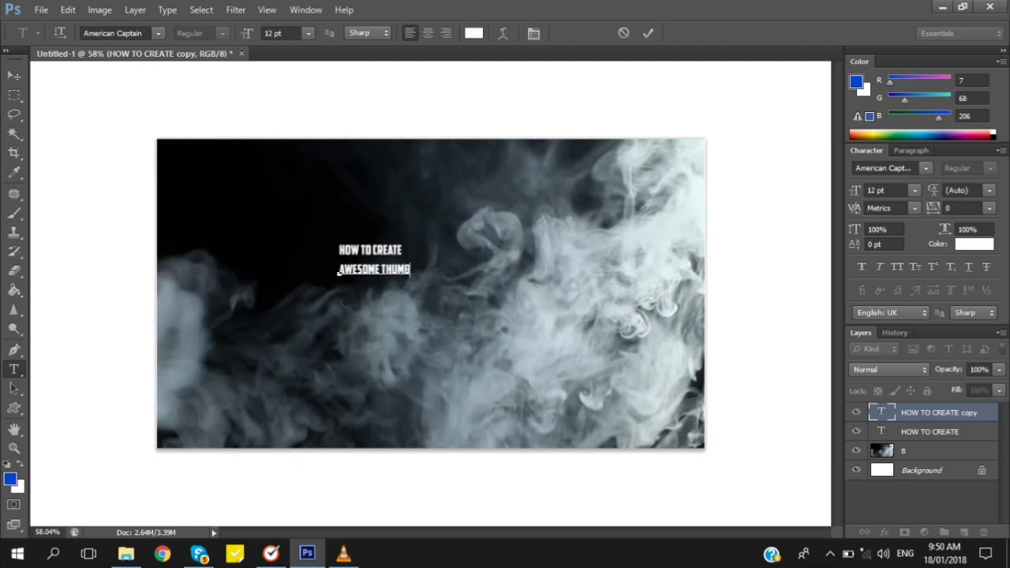
type("NAILS")
left_click(13, 75)
Enlarge the AWESOME THUMBNAILS text to about 418% and move it inside the canvas, below the middle
key("ctrl+t")
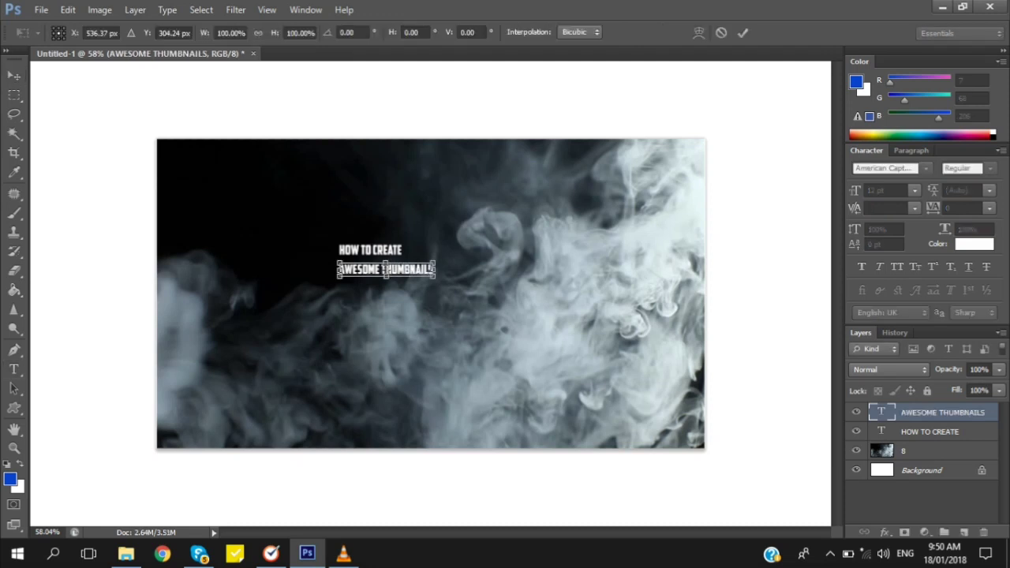
left_click_drag(434, 276, 738, 406)
left_click(13, 75)
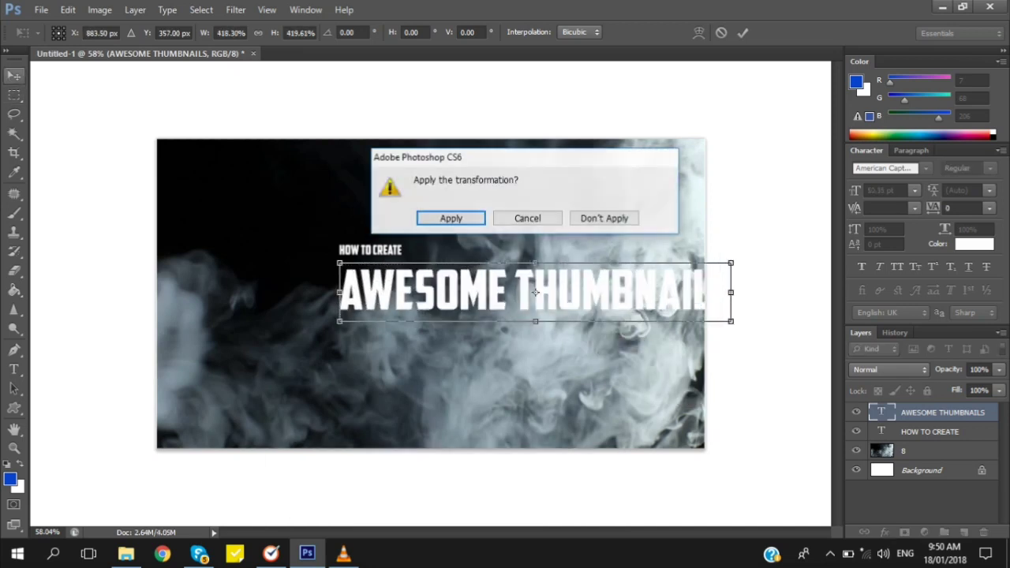
left_click(451, 218)
left_click_drag(490, 284, 387, 320)
Enlarge the HOW TO CREATE text to about 67.5 pt and place it just above the AWESOME THUMBNAILS line
right_click(366, 251)
left_click(388, 263)
left_click_drag(372, 250, 644, 177)
key("ctrl+t")
key("Return")
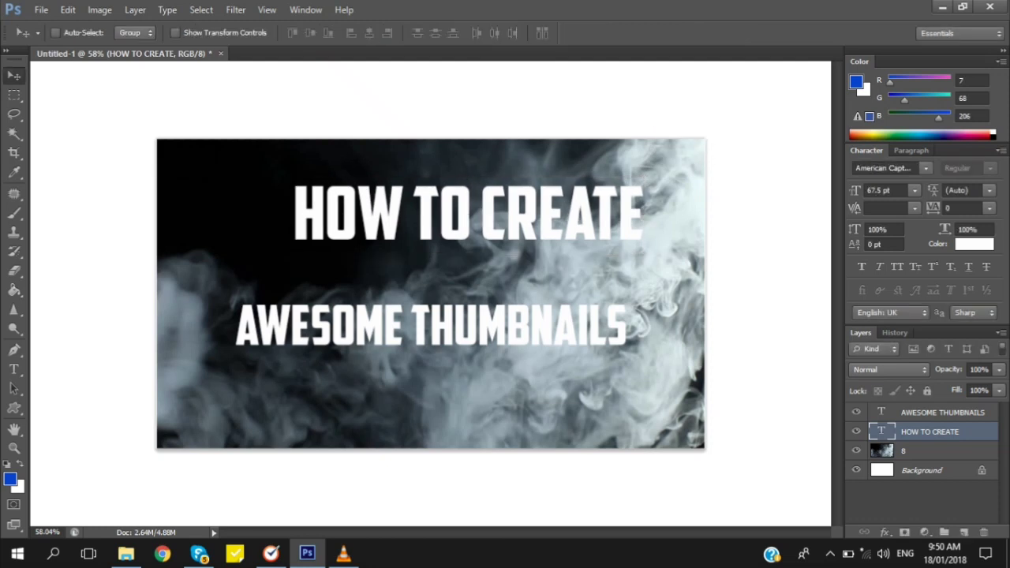
left_click_drag(612, 216, 520, 259)
left_click_drag(524, 217, 527, 216)
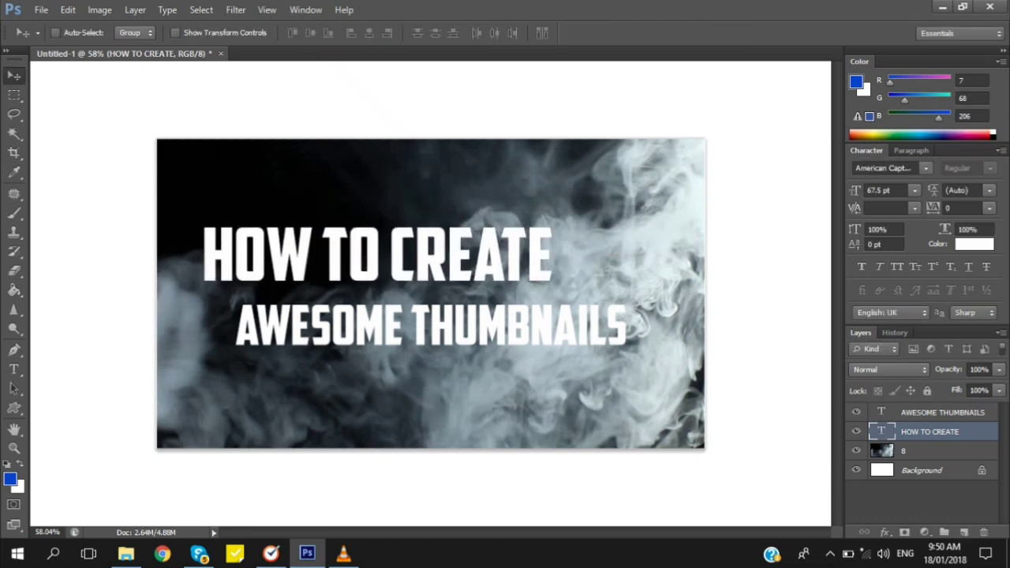
Shift the AWESOME THUMBNAILS text slightly to the right beneath the HOW TO CREATE line
right_click(514, 323)
left_click(552, 332)
mouse_move(527, 289)
left_mouse_down()
mouse_move(569, 282)
mouse_move(538, 289)
left_mouse_up()
key("ctrl+g")
key("ctrl+z")
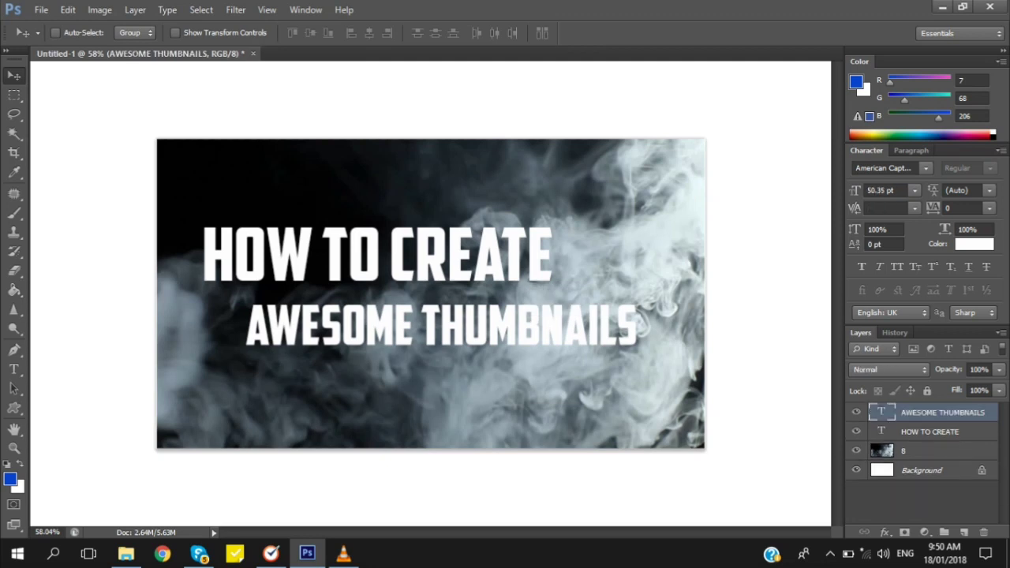
Scale the AWESOME THUMBNAILS text to about 117% and move it up close under HOW TO CREATE
key("ctrl+t")
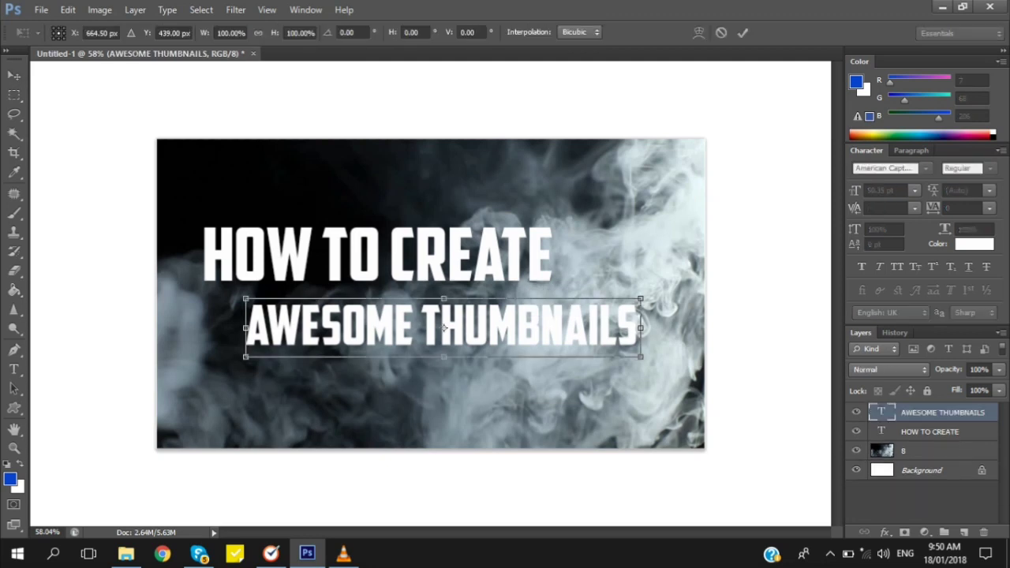
left_click_drag(637, 356, 703, 367)
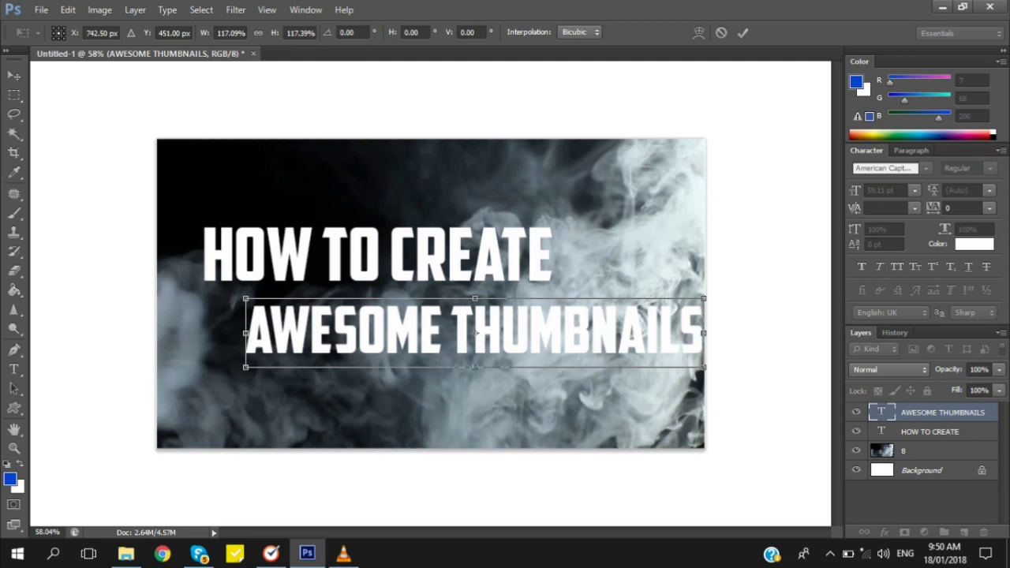
key("v")
left_click(449, 216)
left_click_drag(463, 270, 447, 253)
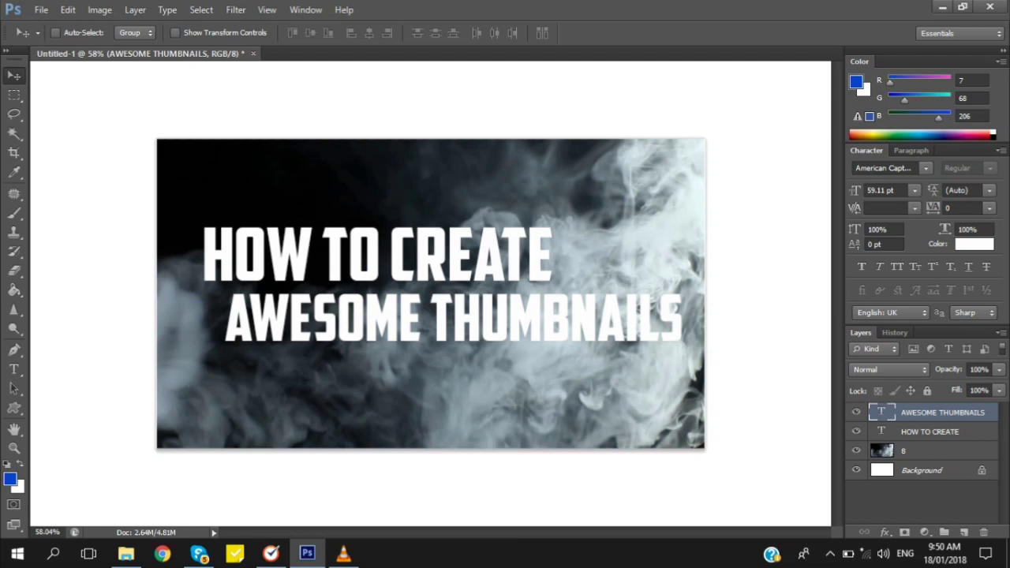
Try the Bevel & Emboss, Pattern Overlay and Gradient Overlay effects on smoke layer 8
left_click(931, 452)
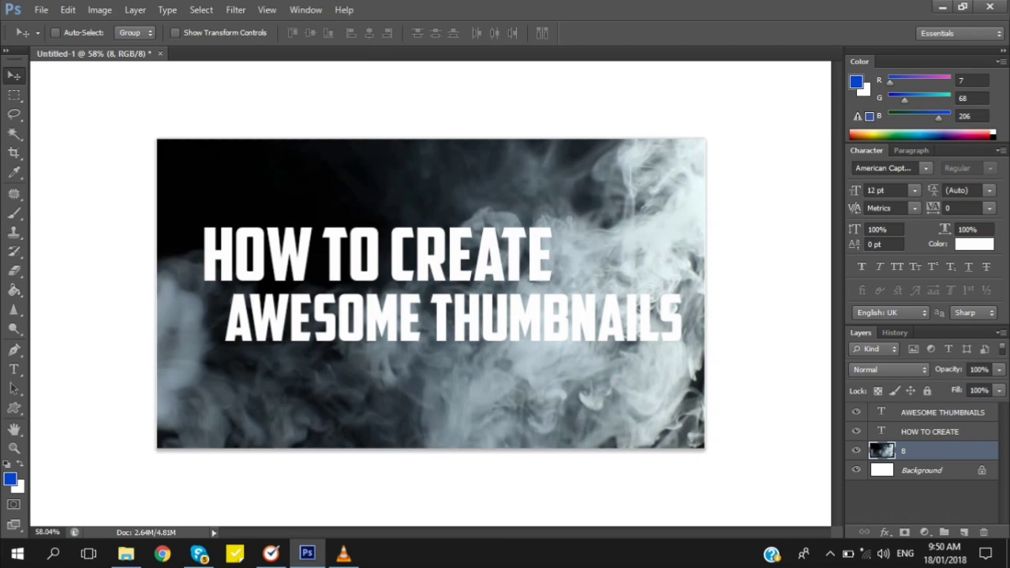
right_click(907, 450)
left_click(723, 42)
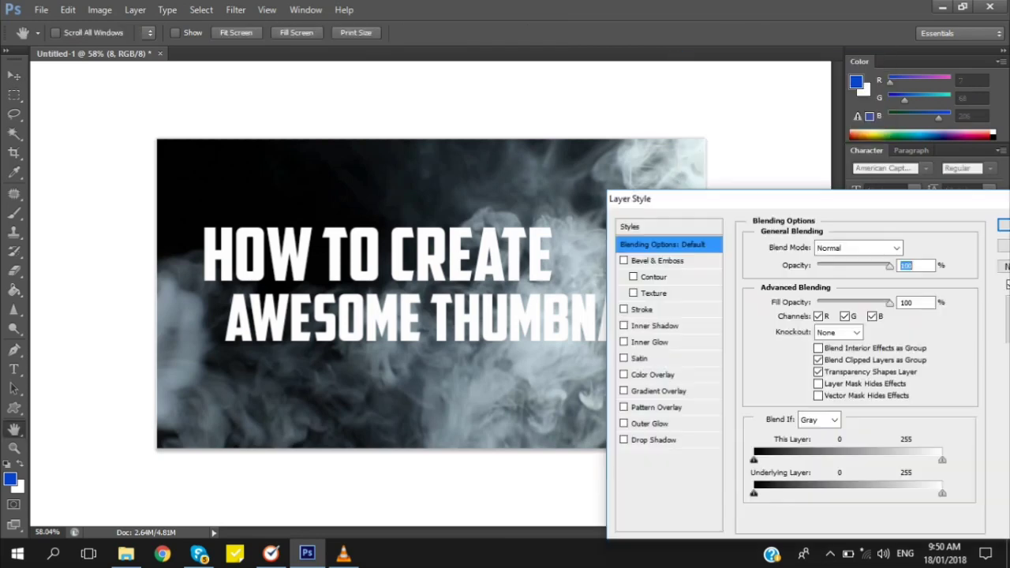
left_click(625, 261)
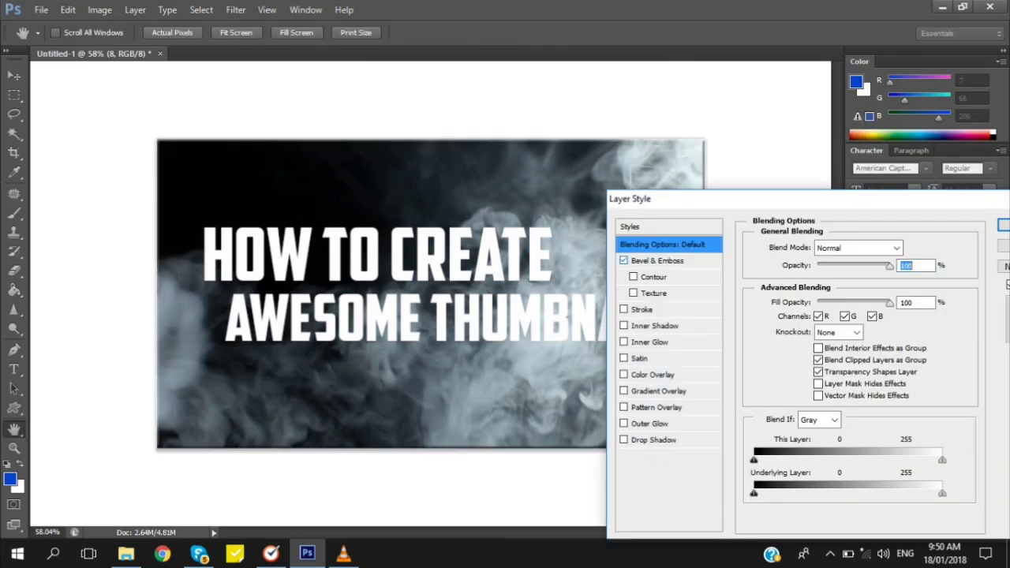
left_click(624, 261)
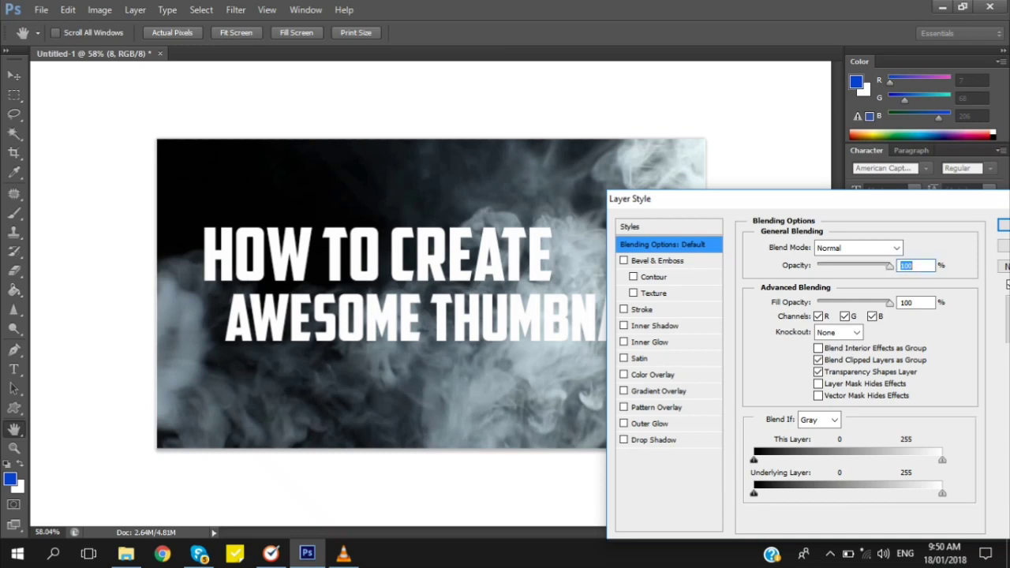
left_click(624, 408)
left_click(624, 407)
left_click(624, 391)
left_click(623, 390)
left_click(1003, 245)
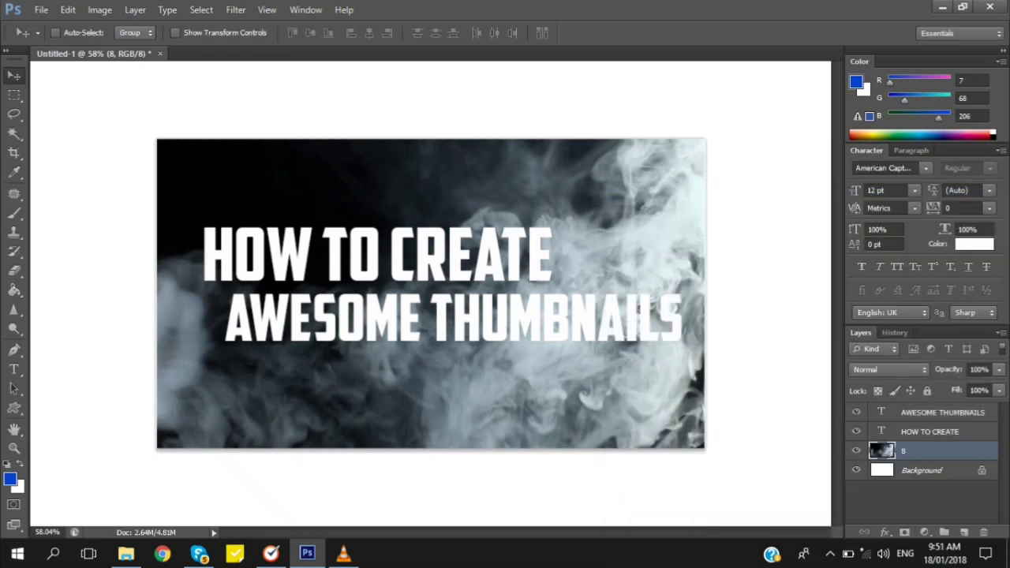
Shift the hue of smoke layer 8 to a pinkish purple with a Hue/Saturation adjustment
right_click(882, 448)
key("Escape")
key("ctrl+u")
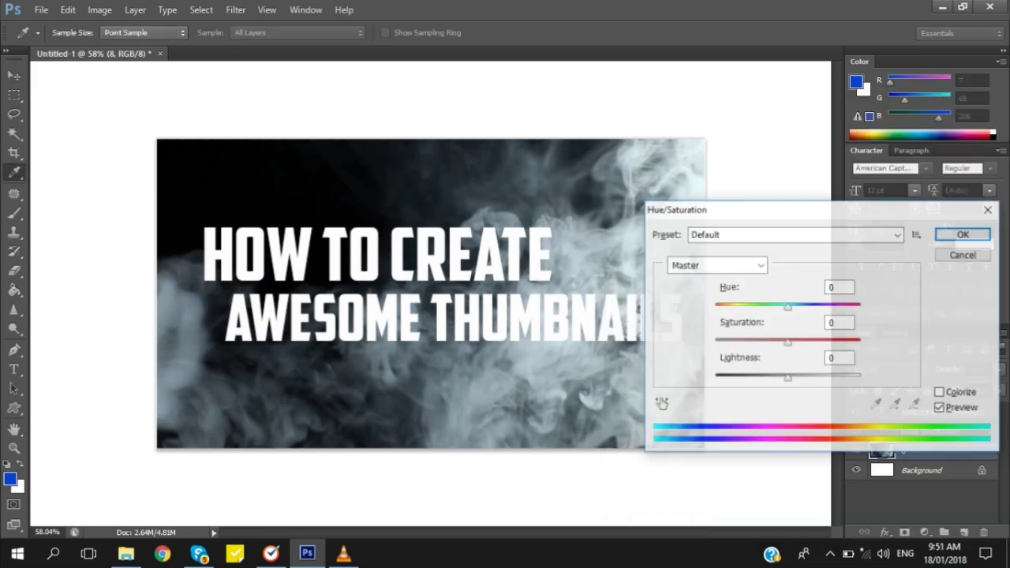
left_click_drag(788, 307, 834, 307)
left_click(963, 235)
key("Return")
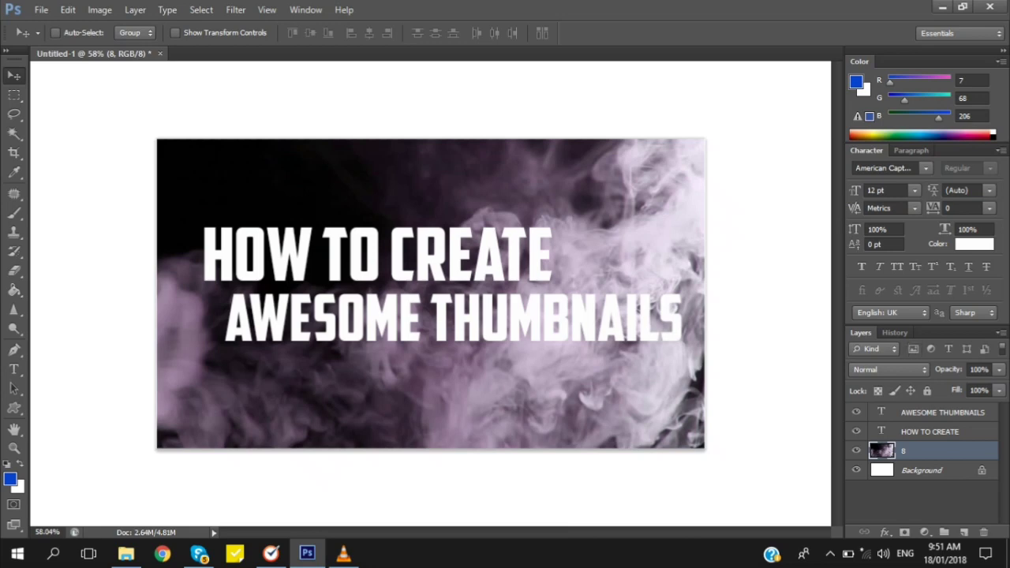
Add a Gradient Overlay effect to the HOW TO CREATE text layer
left_click(931, 432)
right_click(931, 431)
left_click(779, 82)
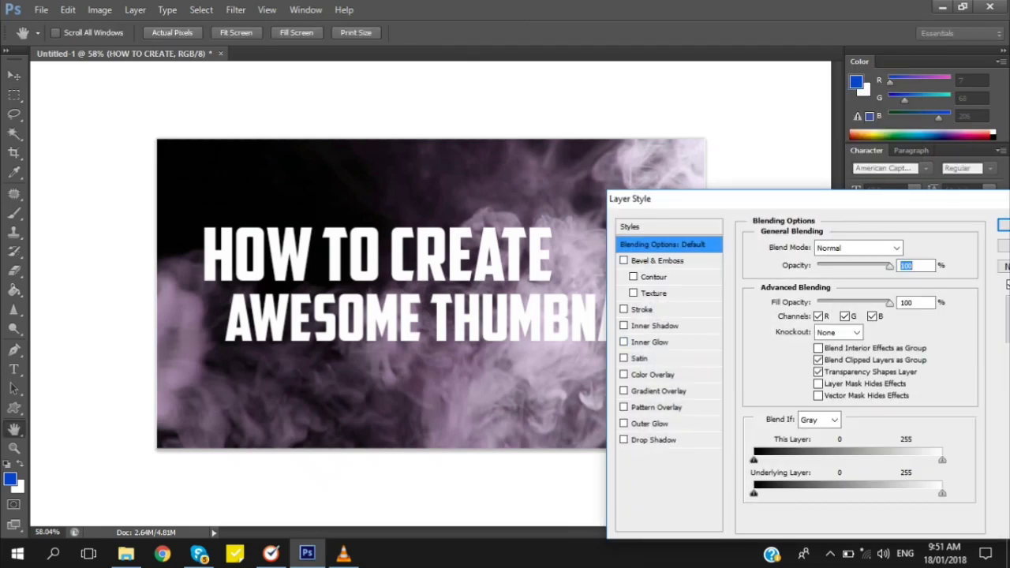
left_click(624, 375)
left_click(624, 375)
left_click(624, 391)
left_click(659, 391)
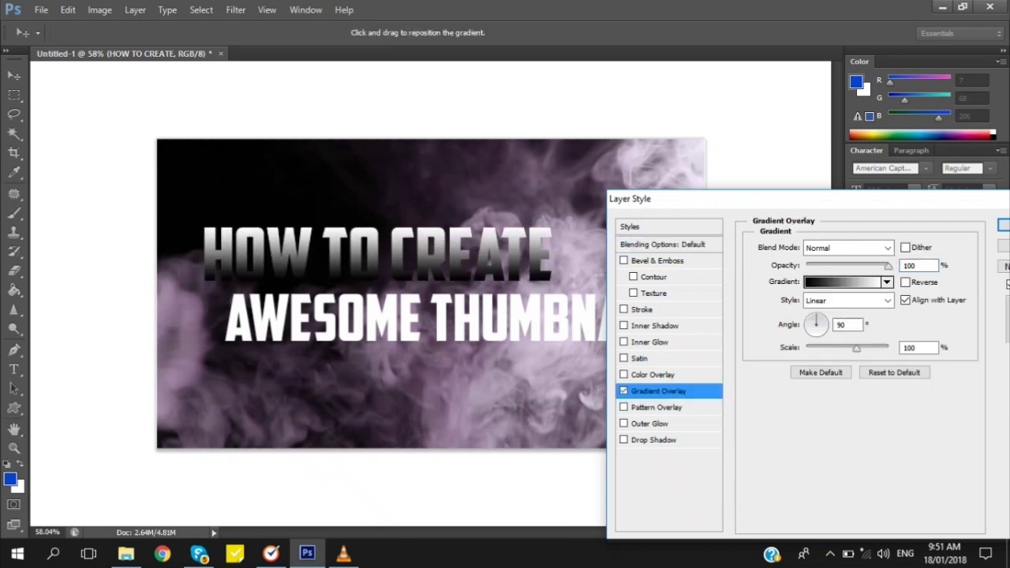
Give the HOW TO CREATE overlay the orange-to-yellow preset gradient with Normal blend mode and apply the layer style
left_click(856, 247)
left_click(848, 326)
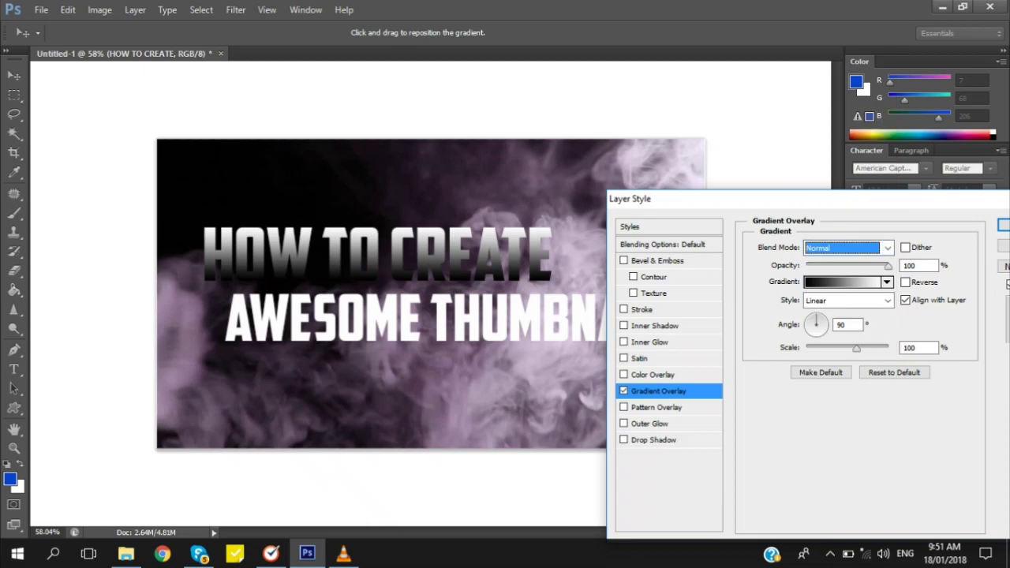
left_click(842, 282)
scroll(818, 221, "down", 6)
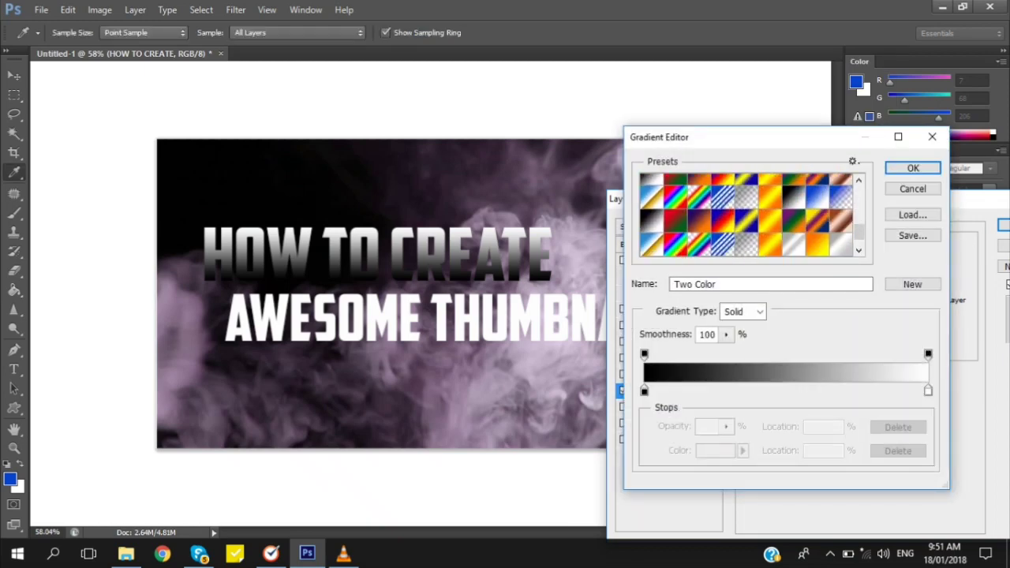
left_click(818, 222)
left_click(913, 168)
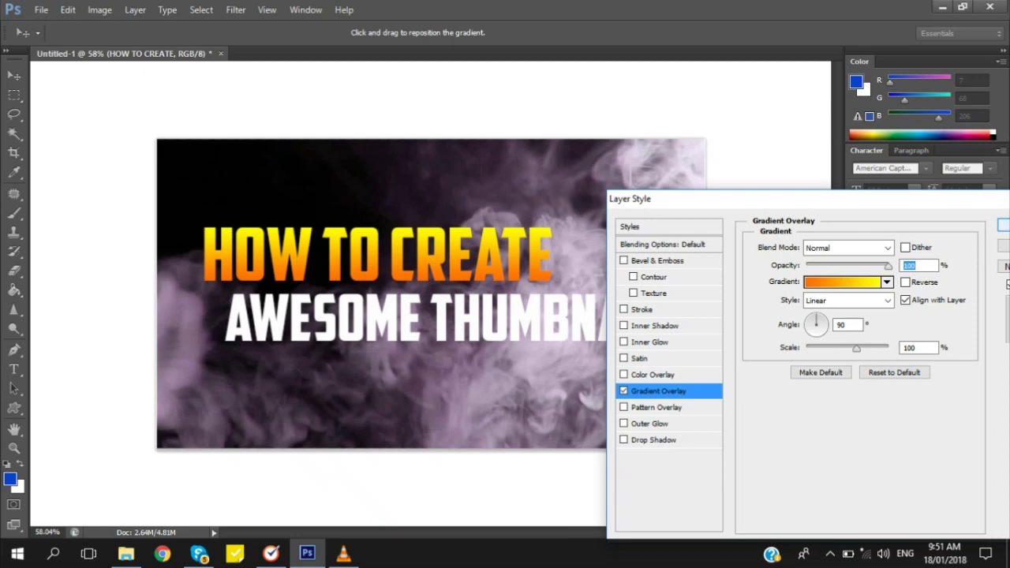
key("Return")
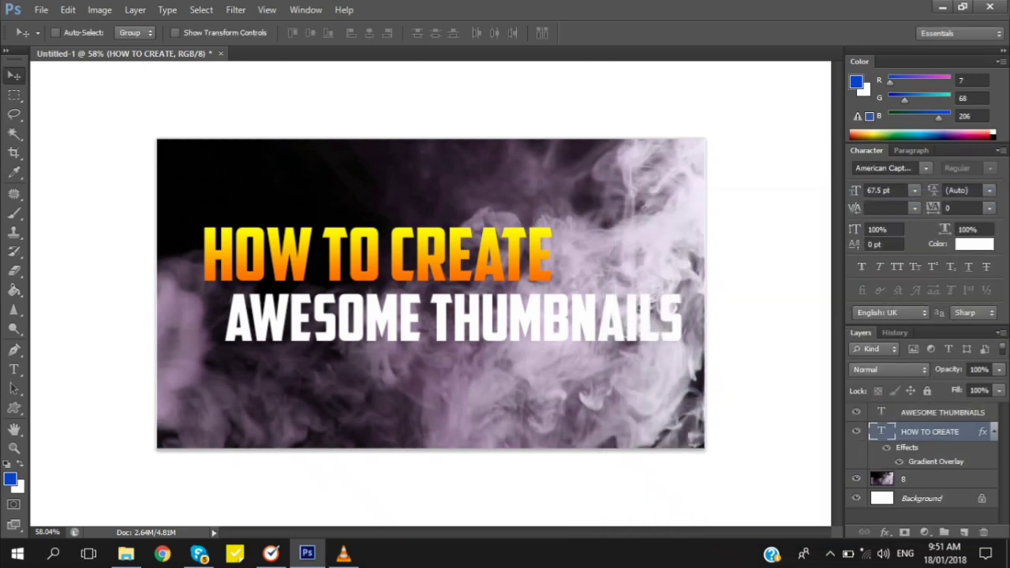
Add a Gradient Overlay effect to the AWESOME THUMBNAILS text layer
left_click(942, 413)
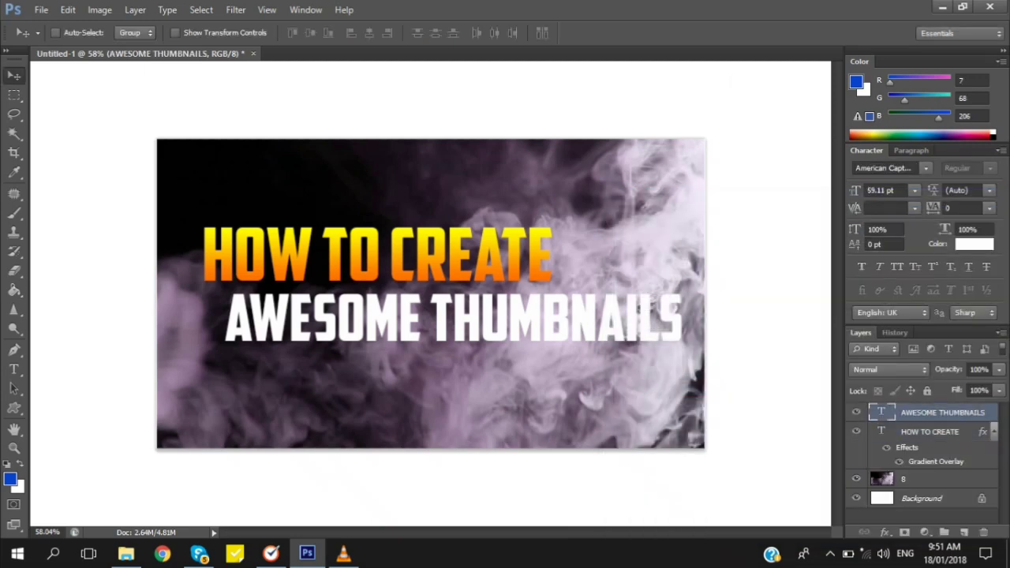
right_click(930, 412)
left_click(769, 83)
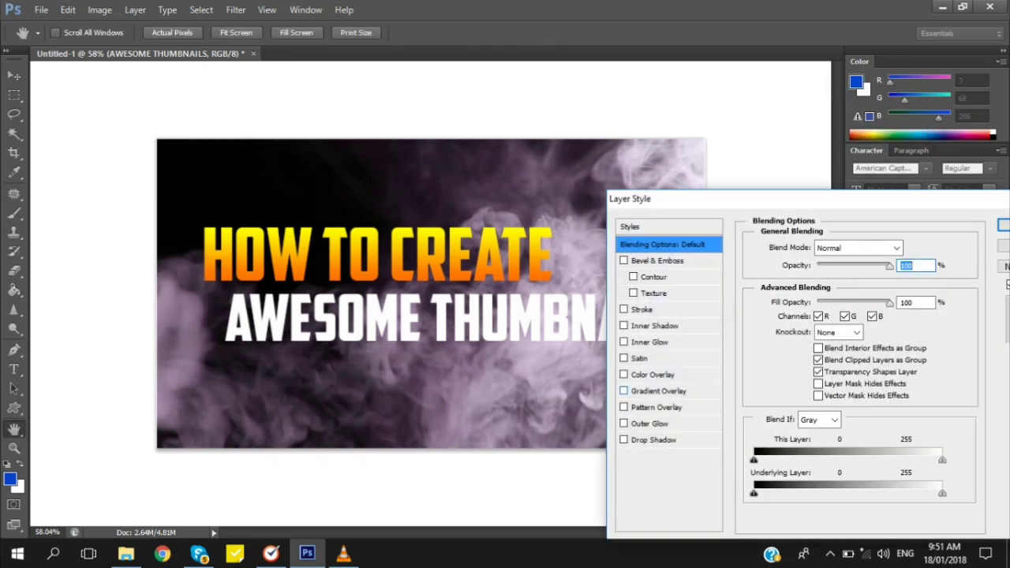
left_click(624, 392)
left_click(868, 246)
left_click(868, 244)
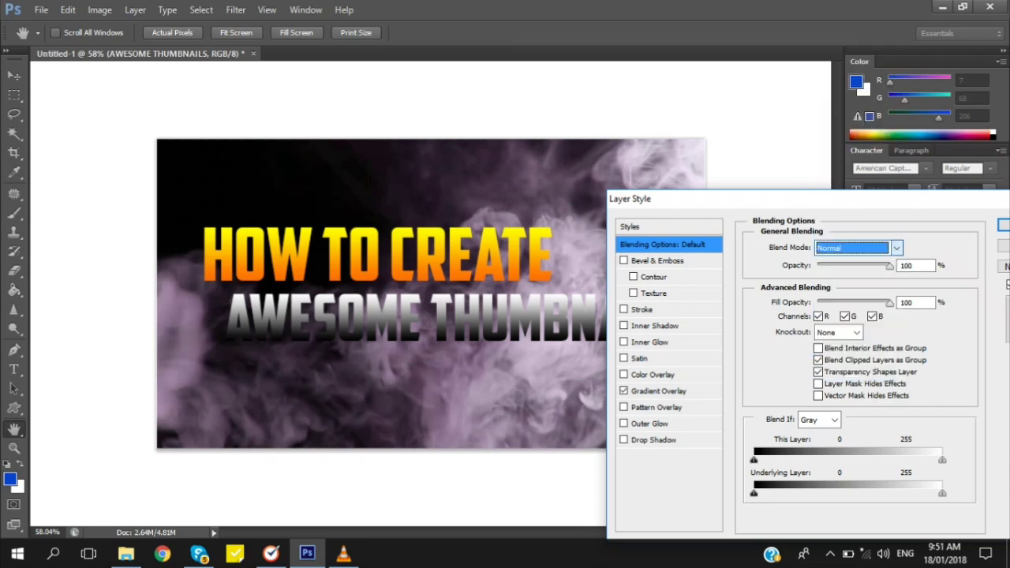
Give the AWESOME THUMBNAILS overlay the orange-to-yellow preset gradient and apply the layer style
left_click(659, 391)
left_click(845, 285)
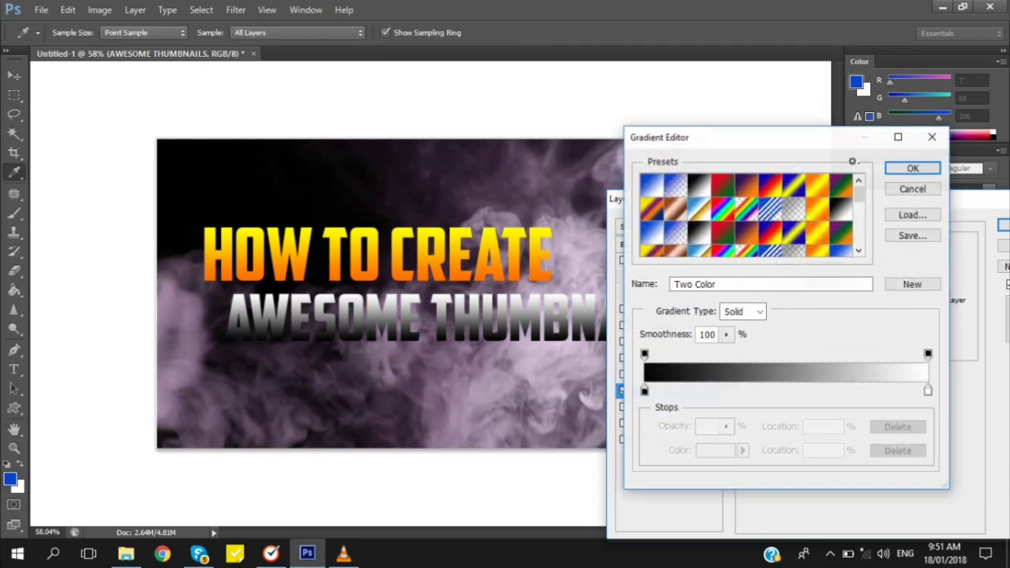
scroll(818, 221, "down", 8)
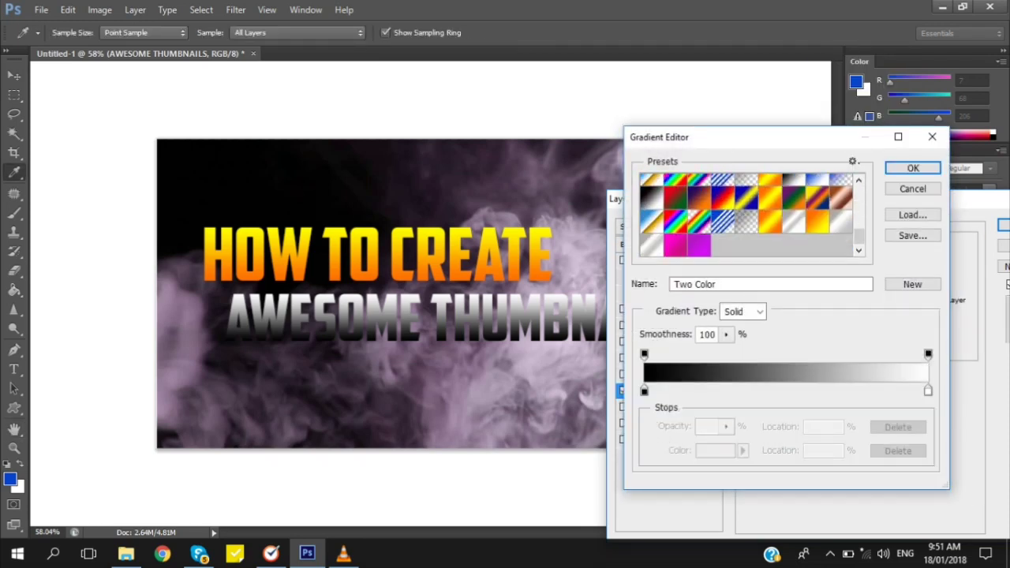
left_click(818, 221)
left_click(913, 168)
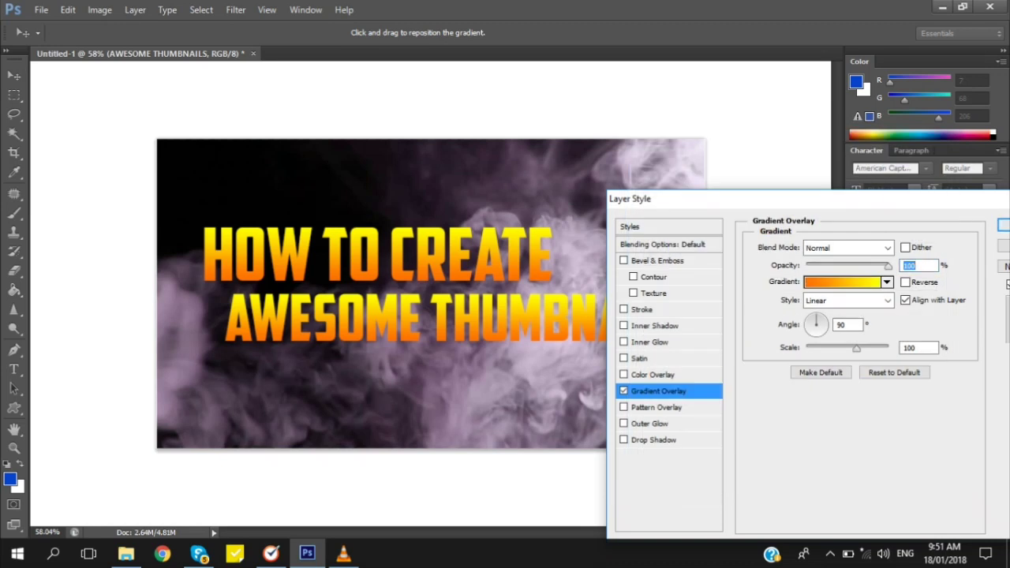
key("Return")
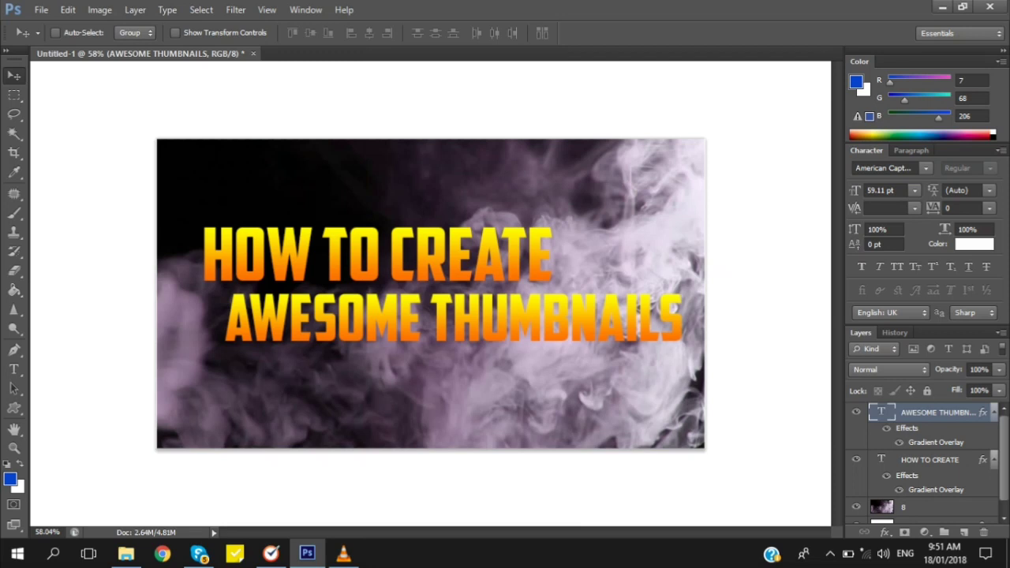
Move the AWESOME THUMBNAILS text slightly down, away from the HOW TO CREATE line
right_click(441, 321)
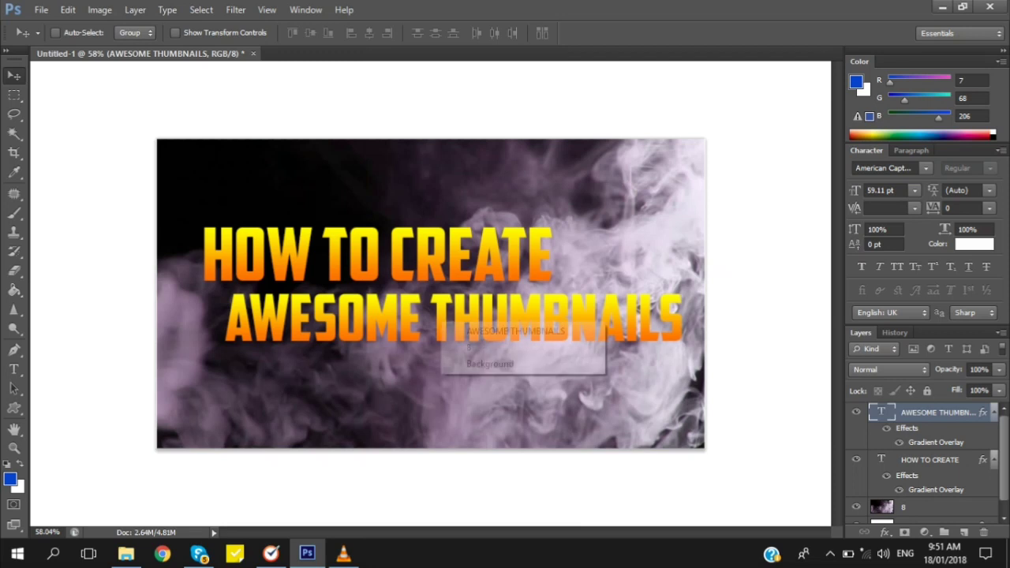
left_click(456, 330)
left_click_drag(456, 328, 456, 335)
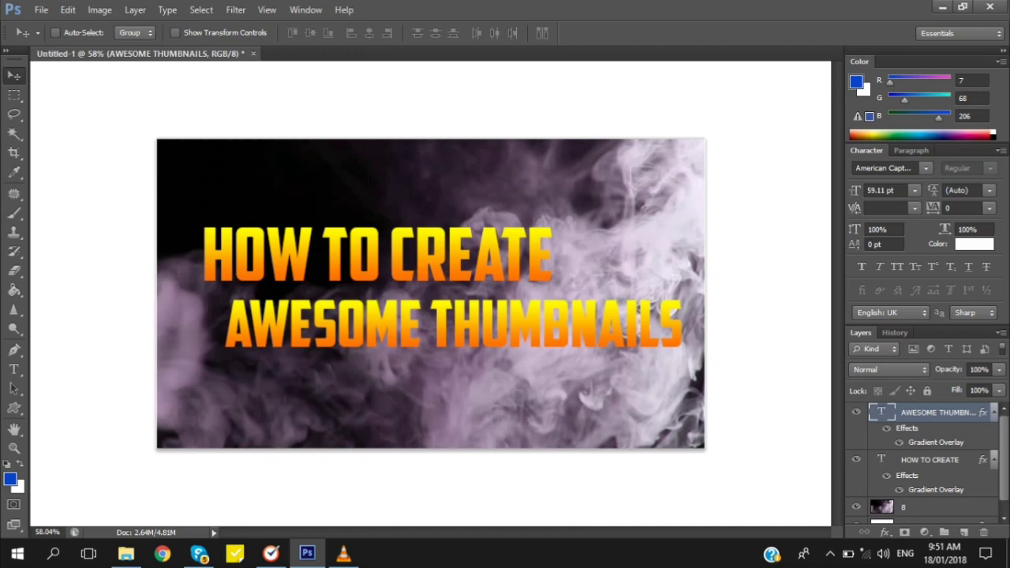
Try the magenta and purple preset gradients on the AWESOME THUMBNAILS gradient overlay
right_click(903, 412)
left_click(734, 79)
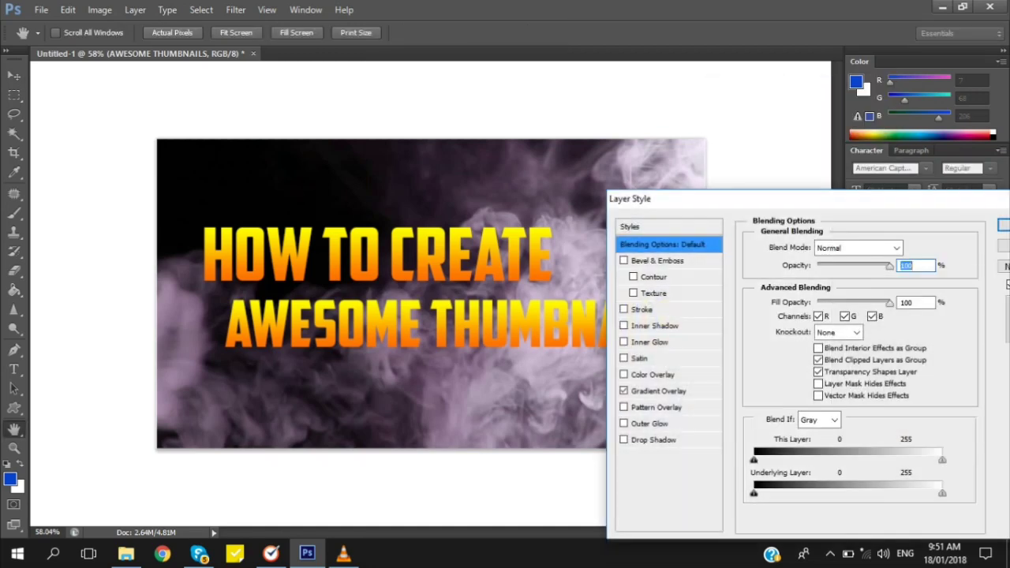
left_click(659, 391)
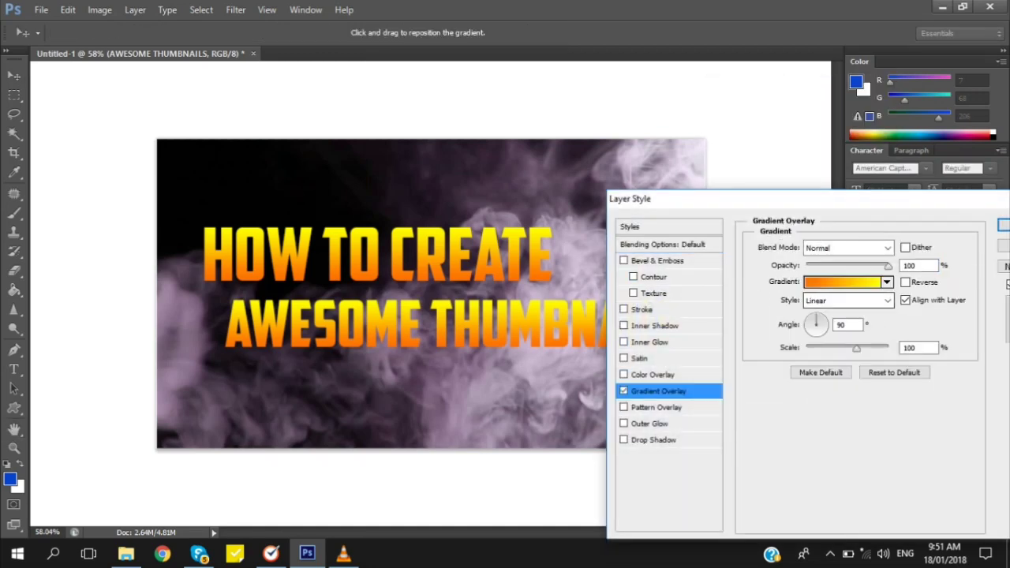
left_click(843, 282)
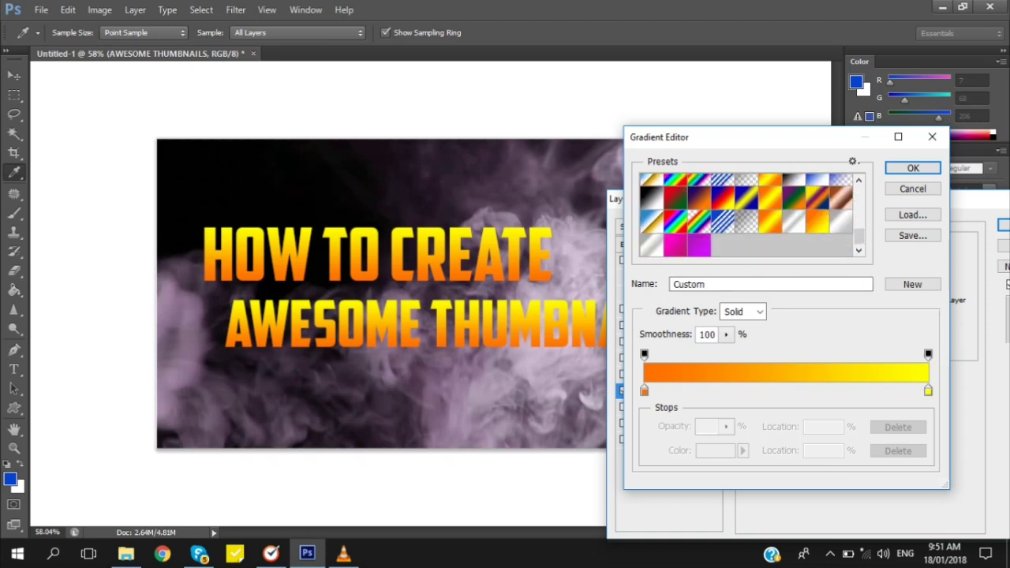
left_click(699, 245)
left_click(676, 246)
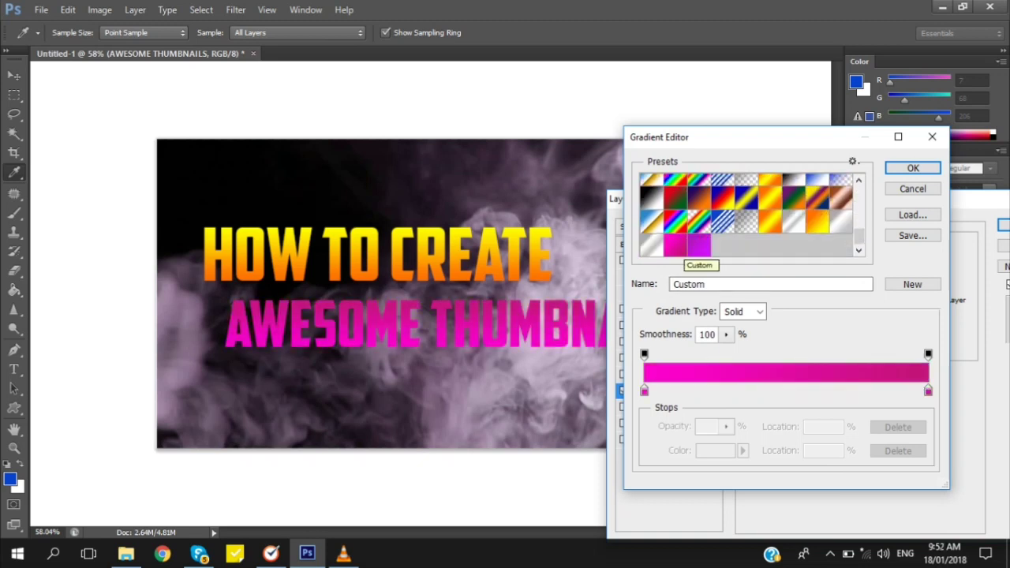
left_click(699, 245)
left_click(675, 245)
key("Escape")
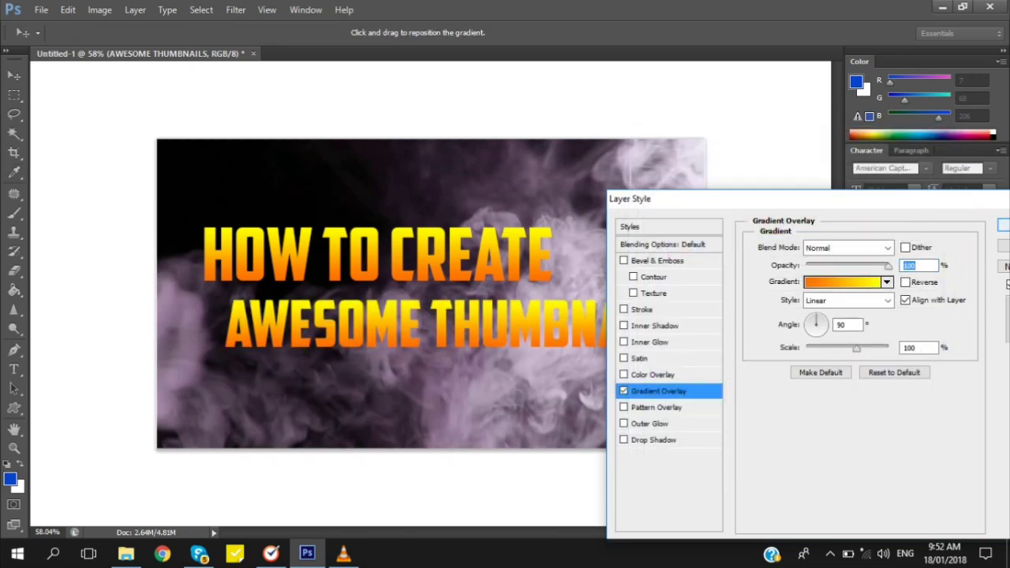
key("Return")
Add Drop Shadow and Inner Glow effects to the AWESOME THUMBNAILS text layer, adjusting the shadow's size, spread and distance
right_click(931, 412)
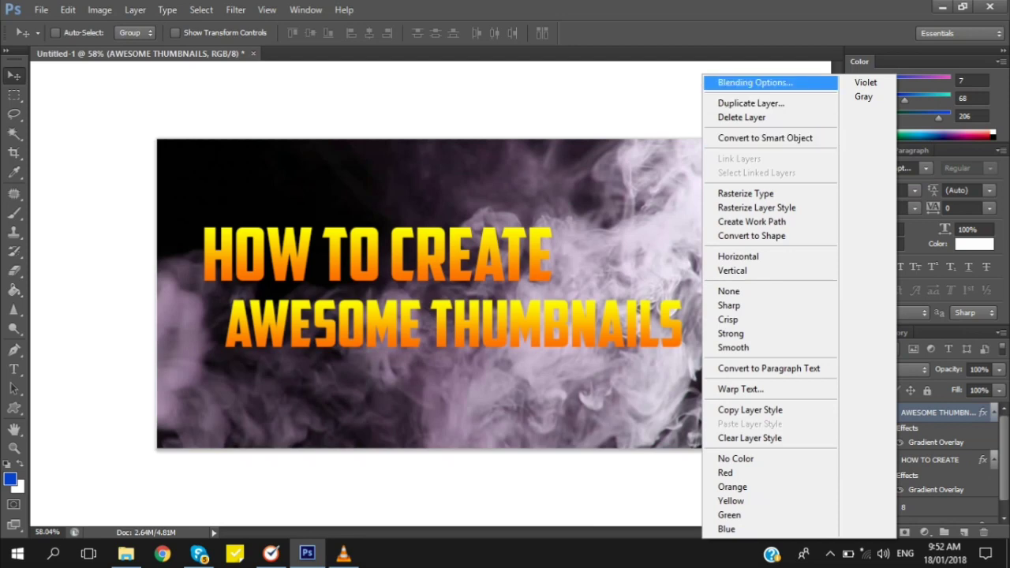
left_click(750, 75)
left_click(624, 440)
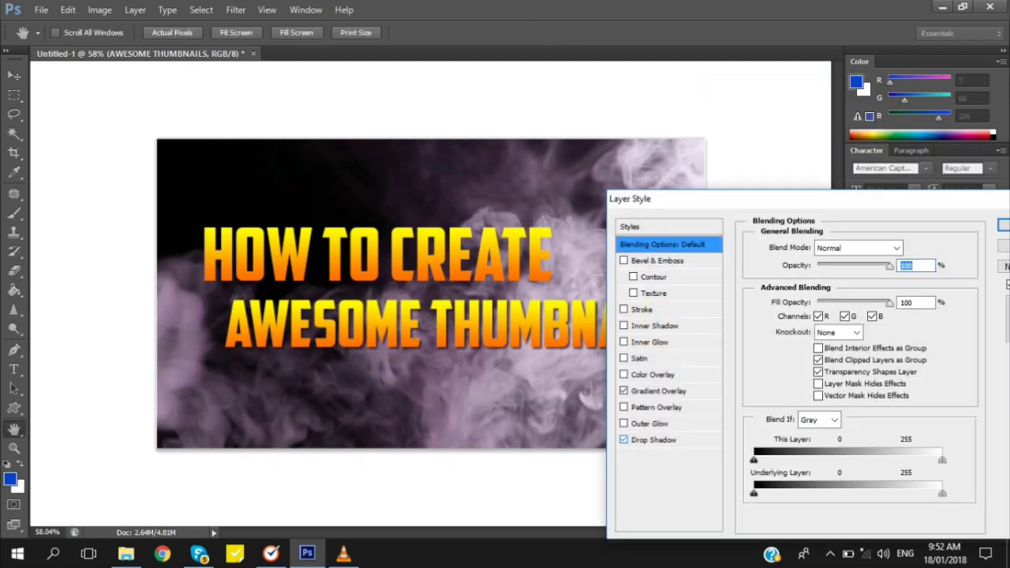
left_click(624, 439)
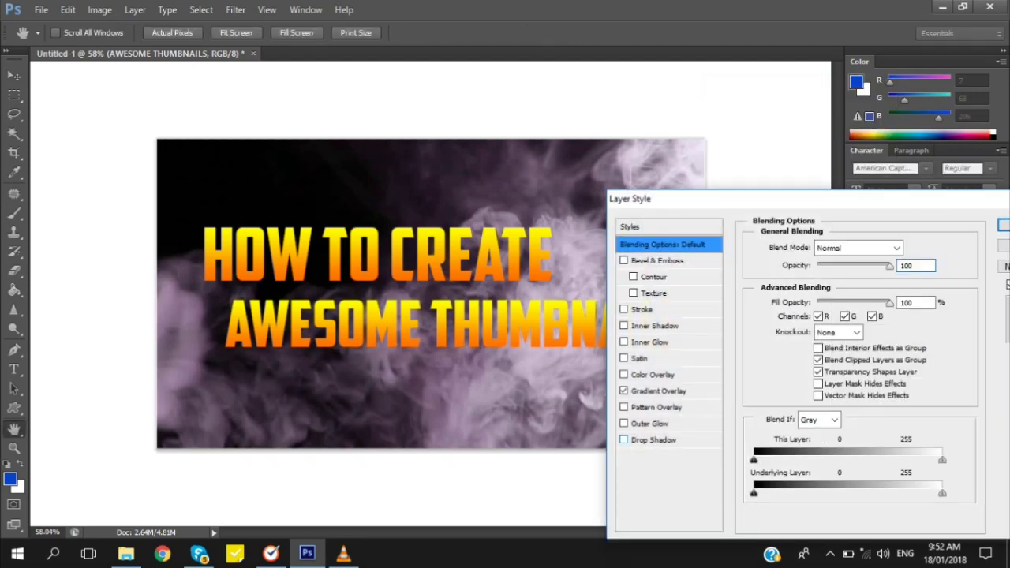
left_click(653, 440)
left_click_drag(810, 345, 814, 328)
left_click_drag(811, 311, 812, 312)
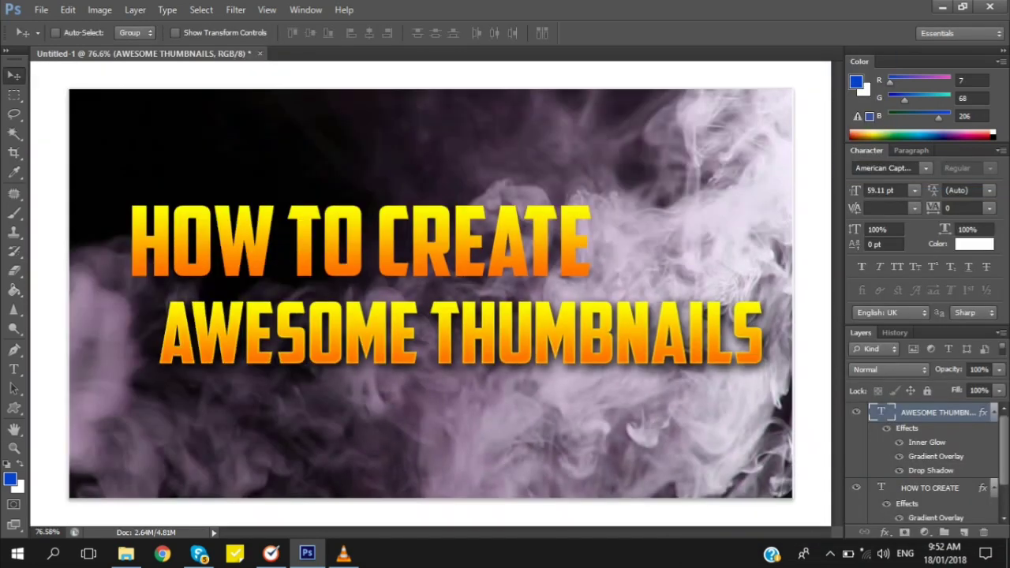
Copy the layer style of the AWESOME THUMBNAILS layer onto the HOW TO CREATE layer
right_click(983, 418)
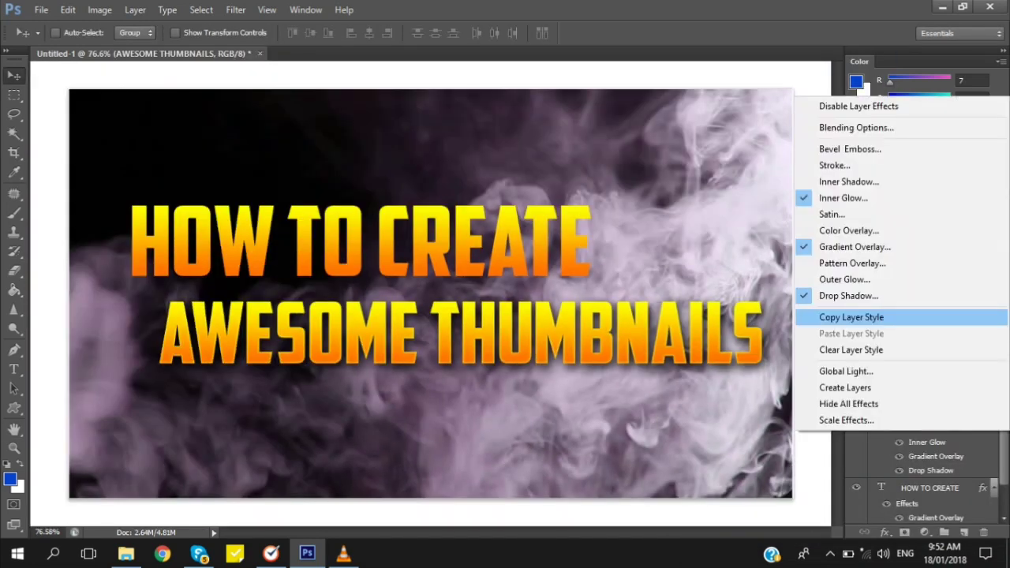
left_click(851, 316)
right_click(982, 447)
left_click(850, 298)
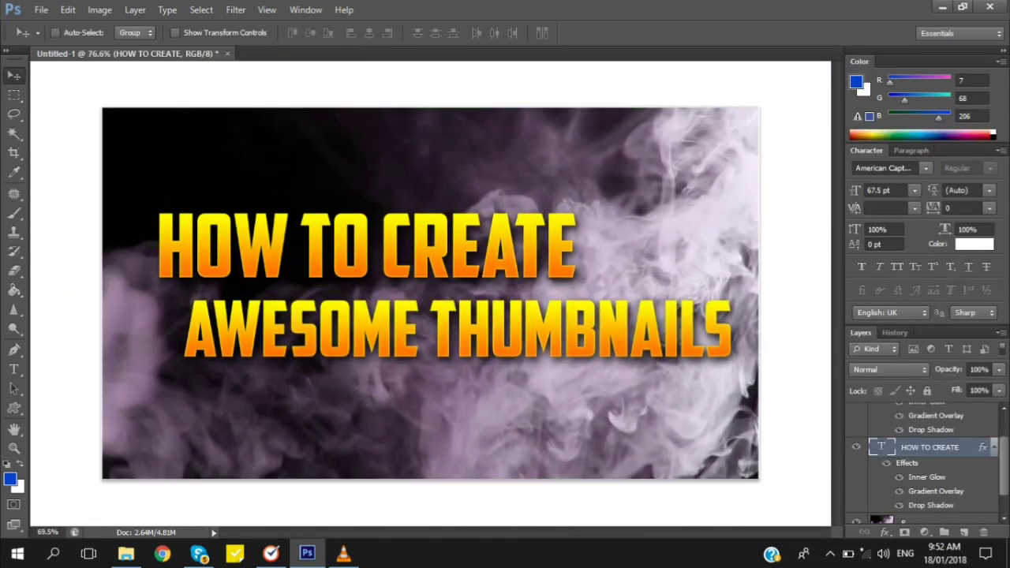
Strengthen the drop shadow of the HOW TO CREATE text by adjusting its opacity, spread, distance and size
scroll(931, 458, "up", 2)
double_click(982, 413)
left_click(658, 391)
left_click(653, 441)
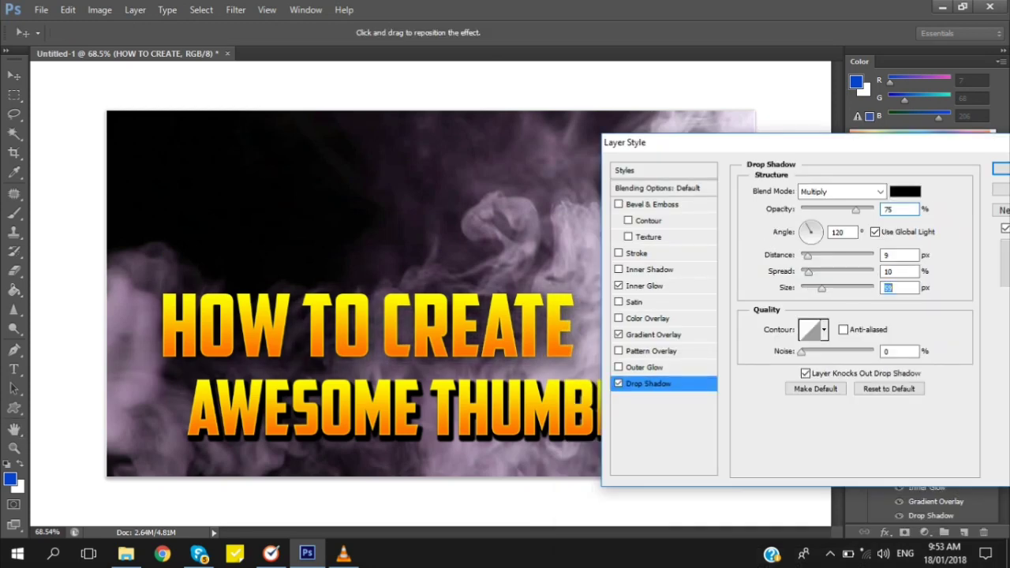
left_click_drag(808, 272, 820, 272)
left_click_drag(856, 210, 874, 210)
mouse_move(822, 288)
left_mouse_down()
mouse_move(813, 288)
mouse_move(827, 272)
left_mouse_up()
left_click_drag(808, 256, 809, 289)
left_click_drag(827, 272, 830, 272)
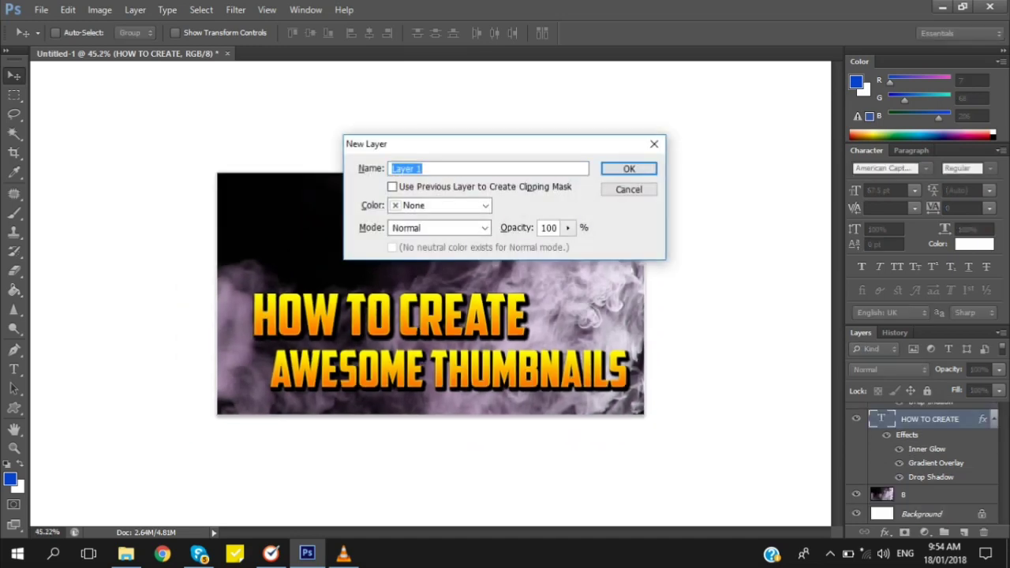
Create a new Normal-mode layer above smoke layer 8 and activate the Brush tool for painting on it
key("Return")
key("b")
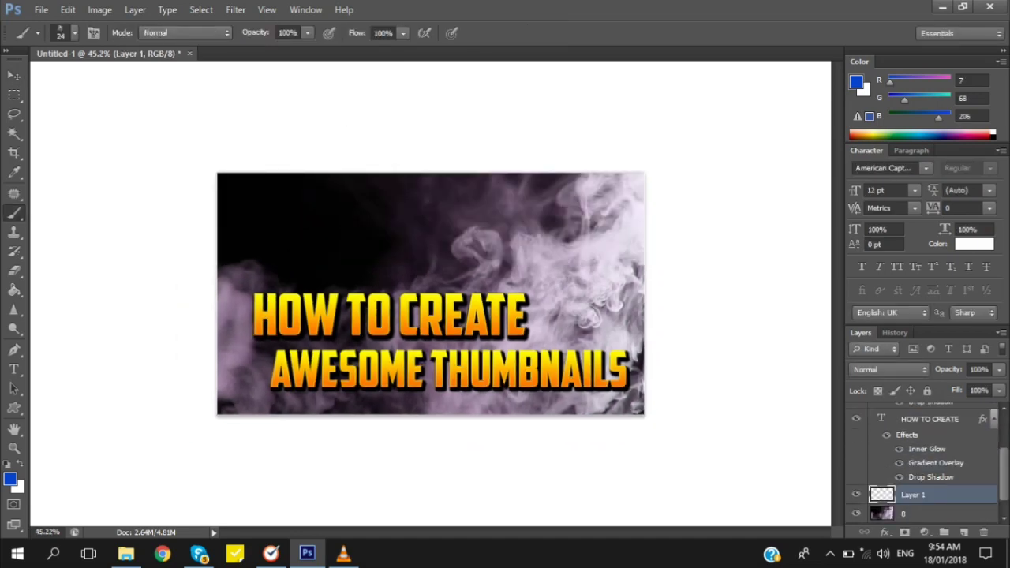
right_click(15, 290)
left_click(79, 298)
key("b")
Cover the whole new layer above the smoke with blue (RGB 7, 68, 206) using a greatly enlarged brush
left_click(462, 266)
key("bracketright")
key("bracketright")
key("bracketright")
key("bracketright")
key("bracketright")
key("bracketright")
key("bracketright")
key("bracketright")
key("bracketright")
key("bracketright")
key("bracketright")
key("bracketright")
key("bracketright")
key("bracketright")
key("bracketright")
key("bracketright")
key("bracketright")
key("bracketright")
key("bracketright")
left_click(75, 33)
left_click_drag(268, 221, 592, 244)
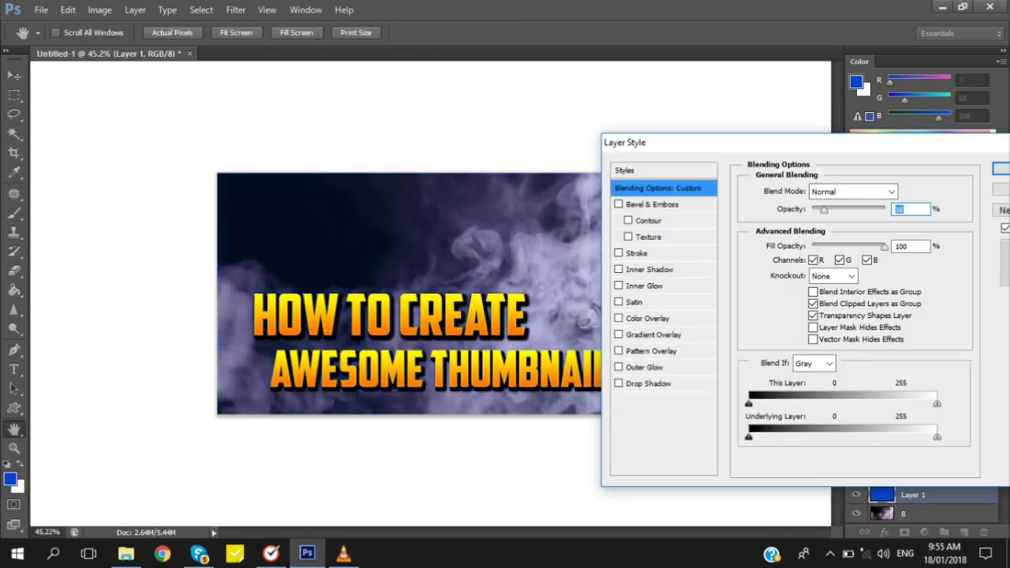
Apply 23% opacity to the blue layer so it tints the smoke background
key("Return")
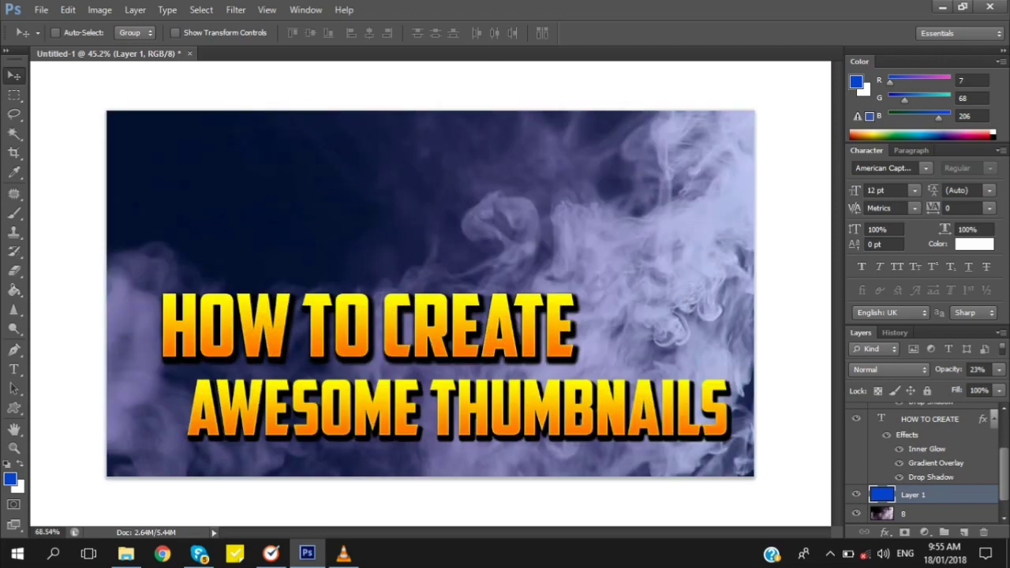
scroll(924, 451, "up", 2)
mouse_move(343, 552)
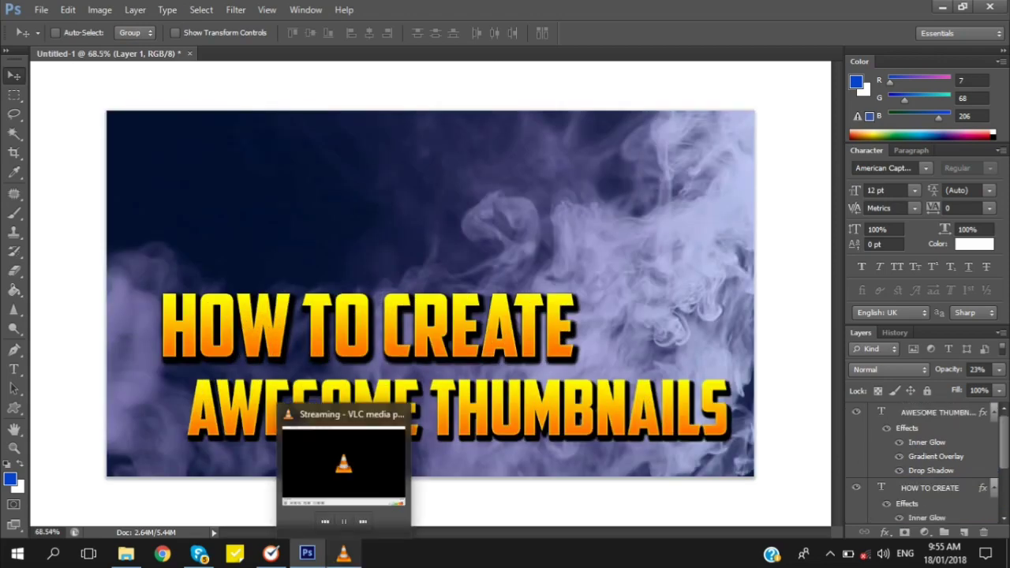